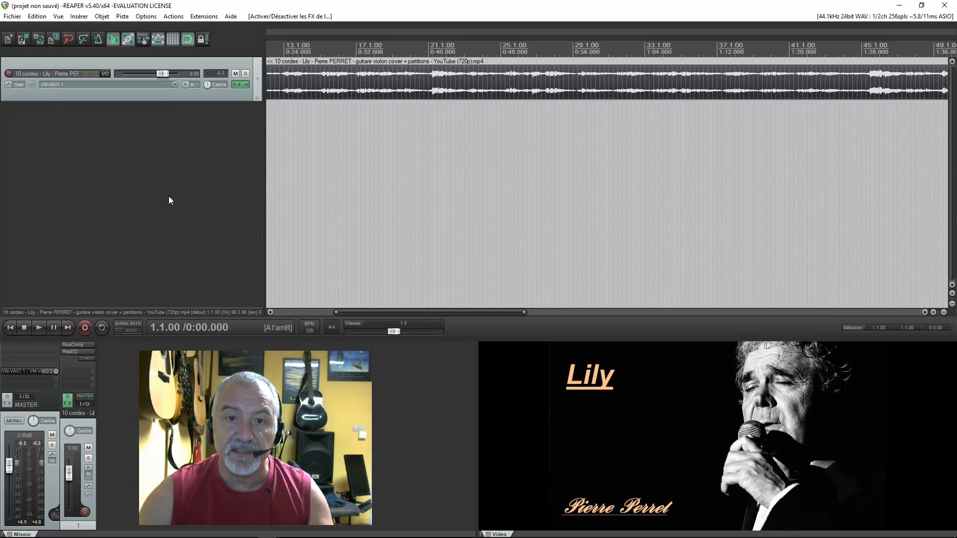
- Open the track's FX chain and review the ReaComp, ReaEQ and Classic Master Limiter settings in turn
left_click(237, 84)
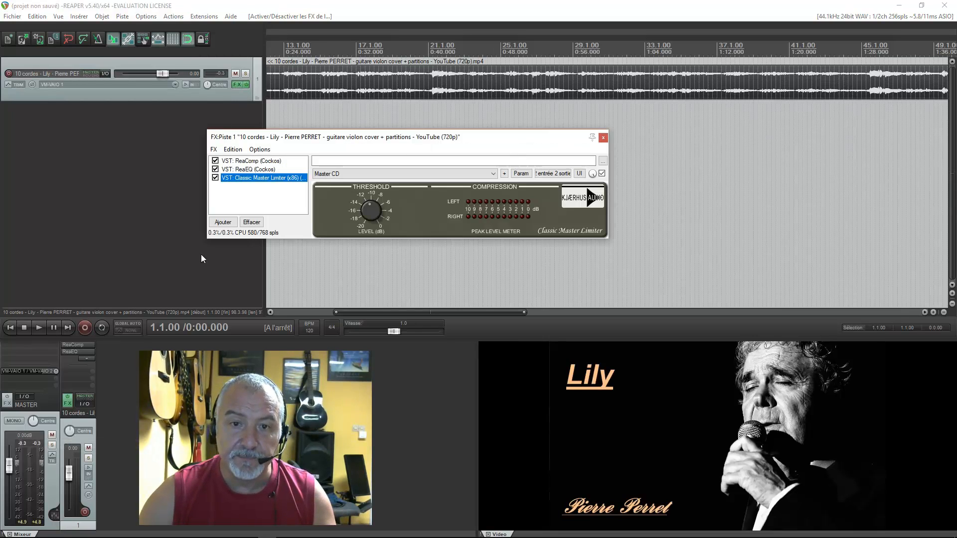
left_click(239, 161)
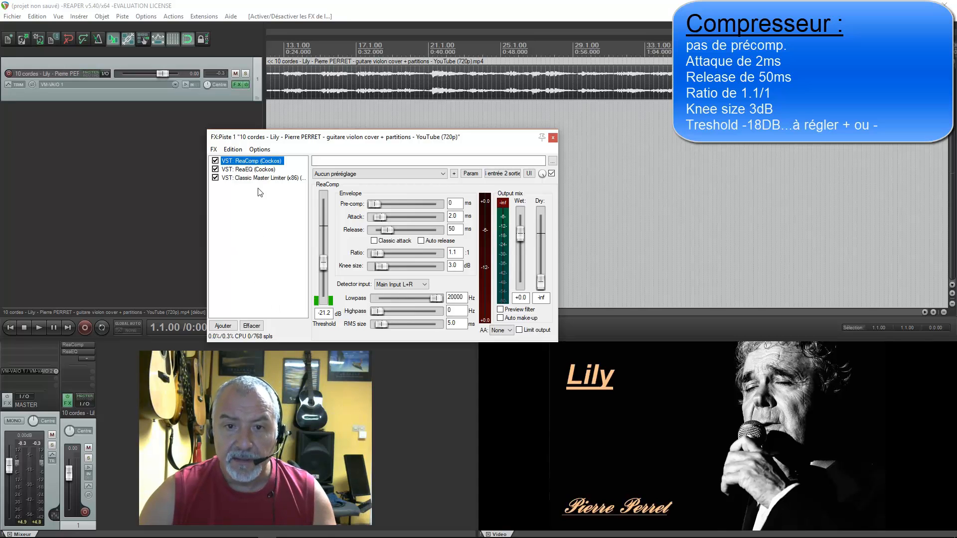
left_click(244, 171)
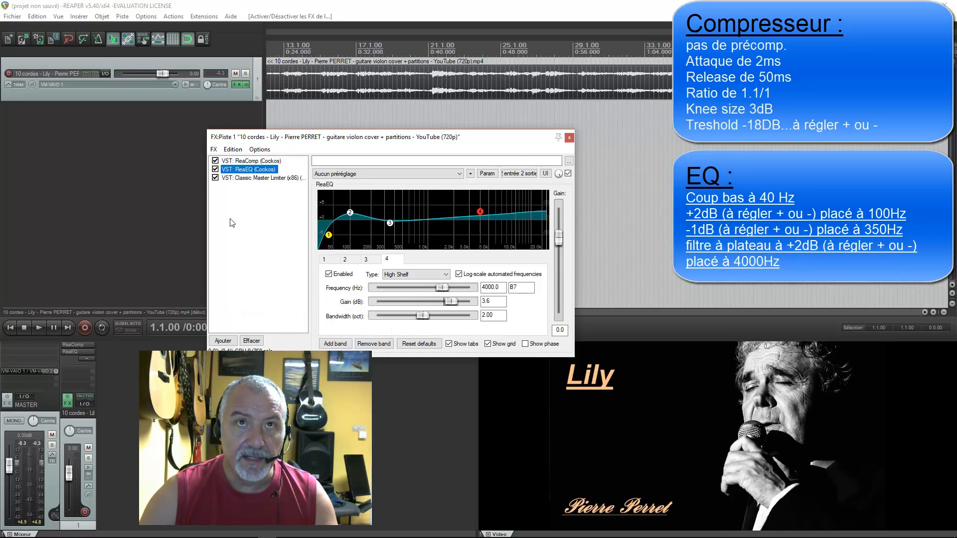
left_click(250, 179)
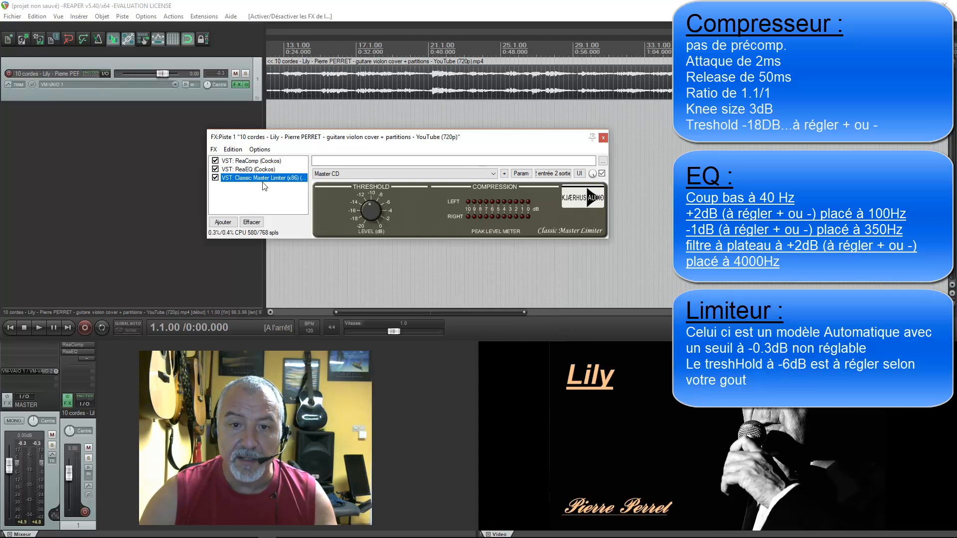
mouse_move(368, 208)
left_mouse_down()
mouse_move(371, 197)
mouse_move(368, 215)
mouse_move(384, 204)
mouse_move(374, 214)
left_mouse_up()
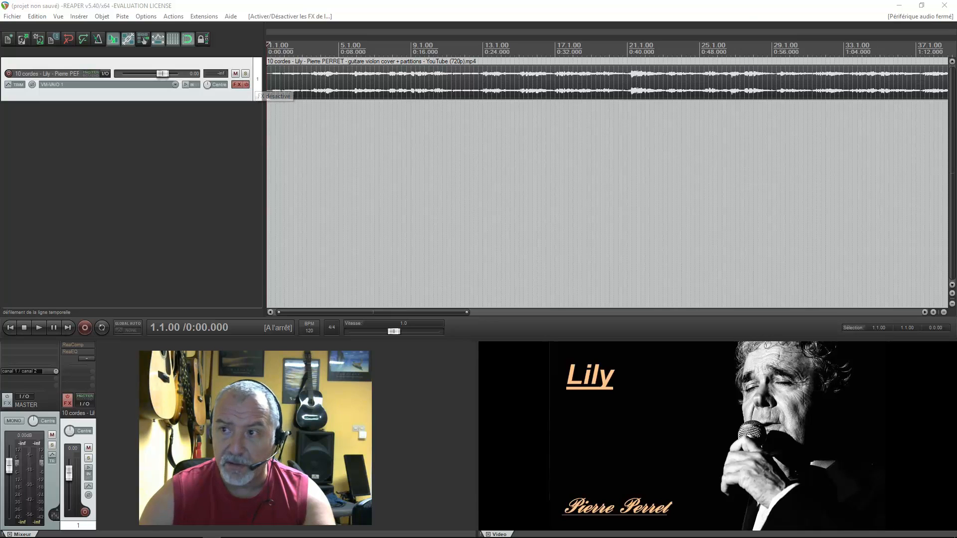
- Switch to the vst4free page in Firefox, download the Win 32 VST of Classic Master Limiter to the desktop, and close the browser
left_click(899, 7)
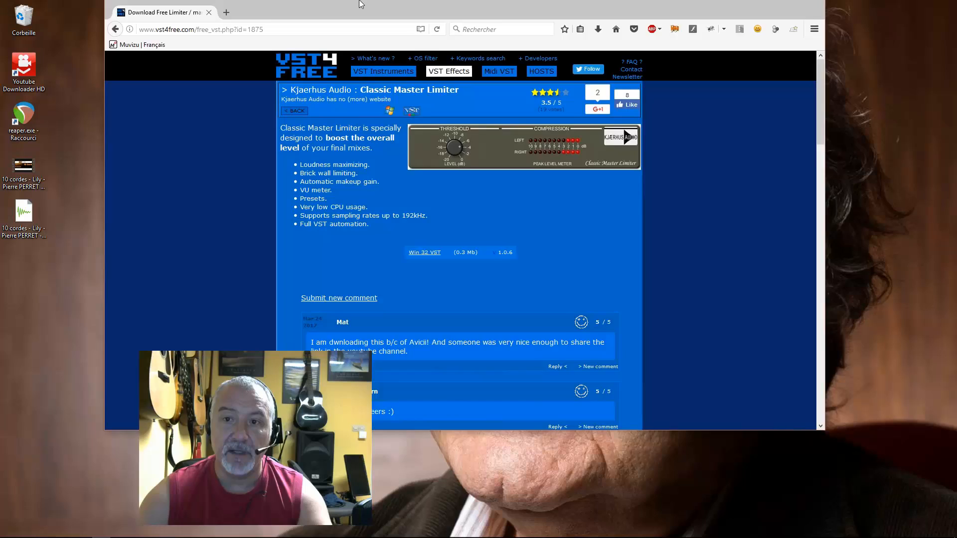
left_click_drag(362, 3, 356, 60)
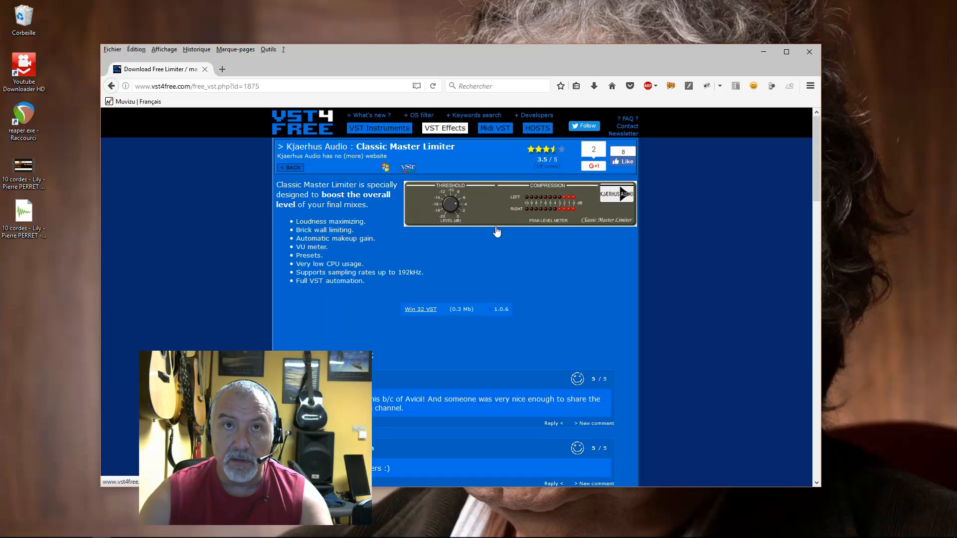
left_click(417, 311)
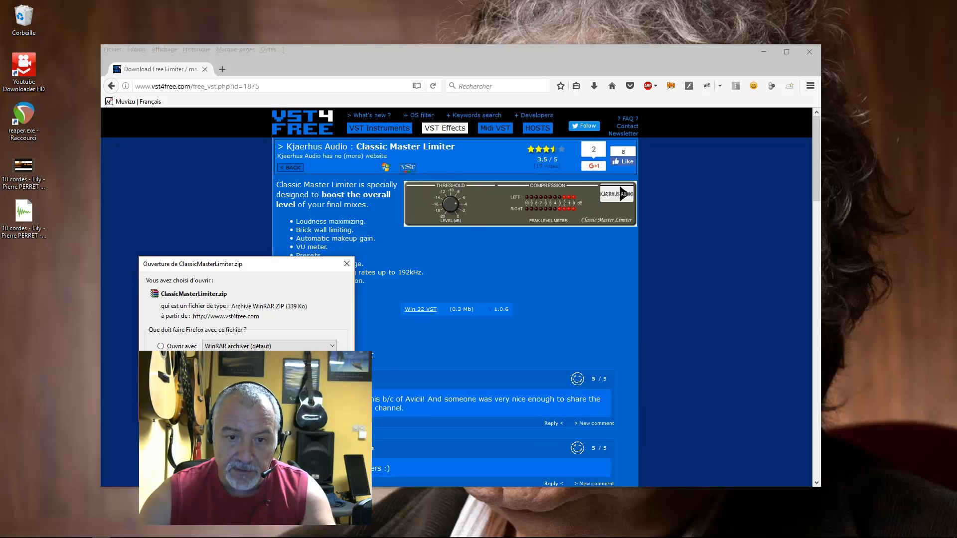
left_click(284, 410)
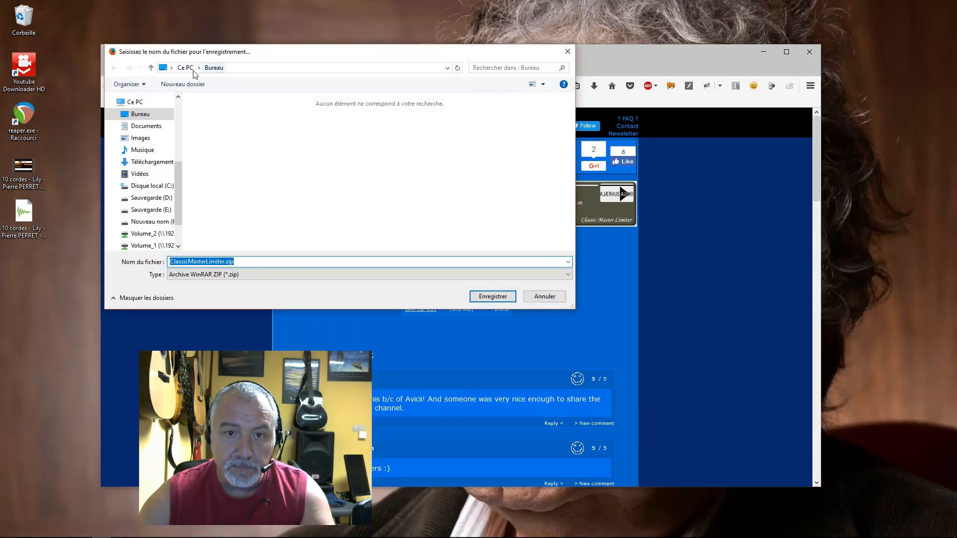
left_click(481, 298)
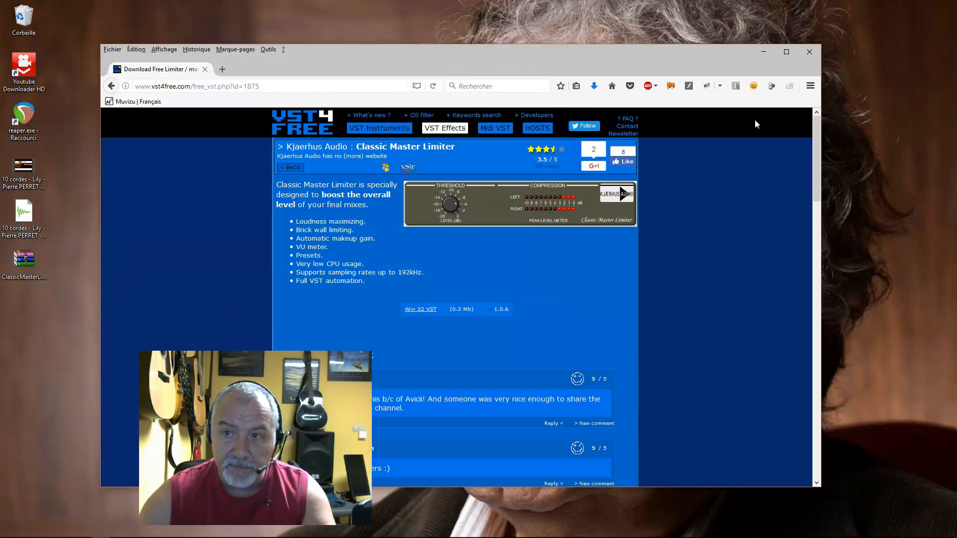
left_click(810, 52)
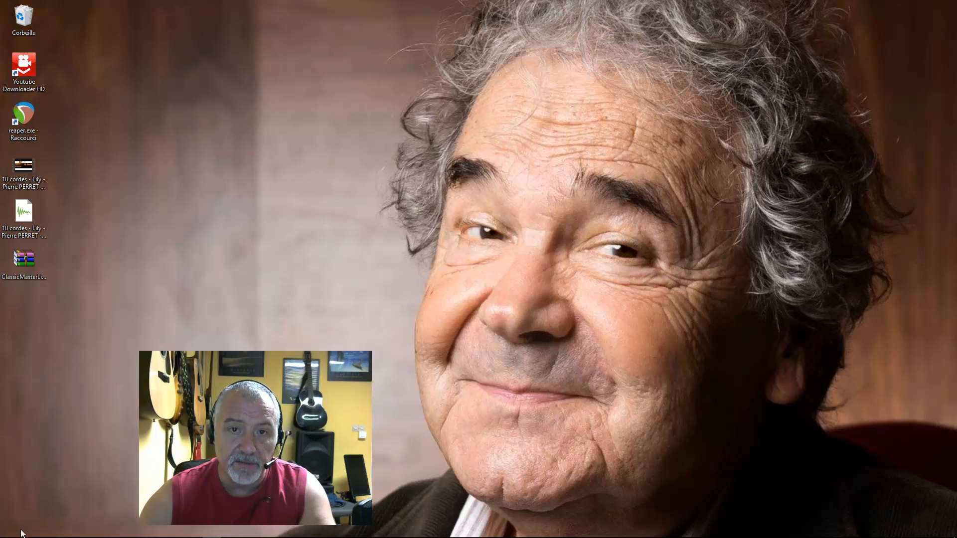
- Open the VST folder on the Sauvegarde (E:) drive in the file explorer
mouse_move(11, 530)
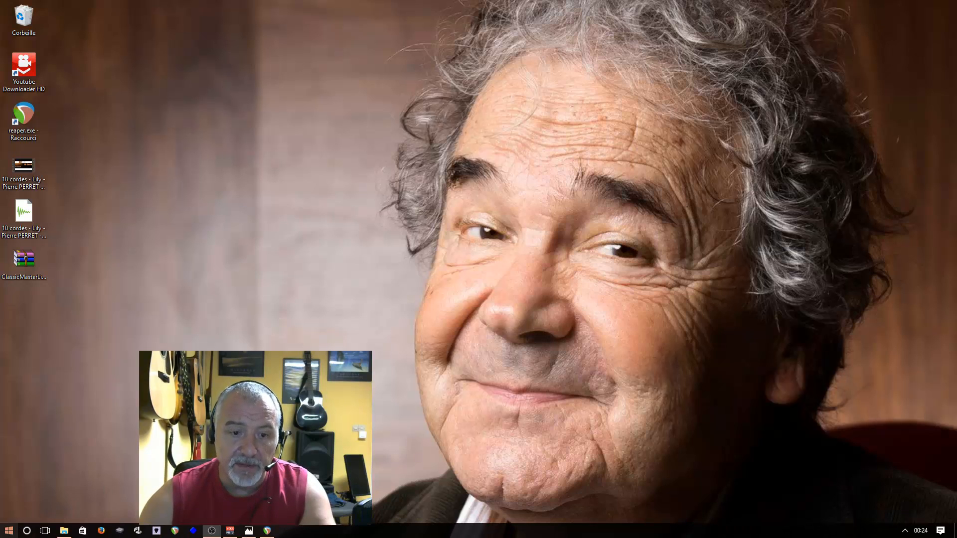
left_click(11, 529)
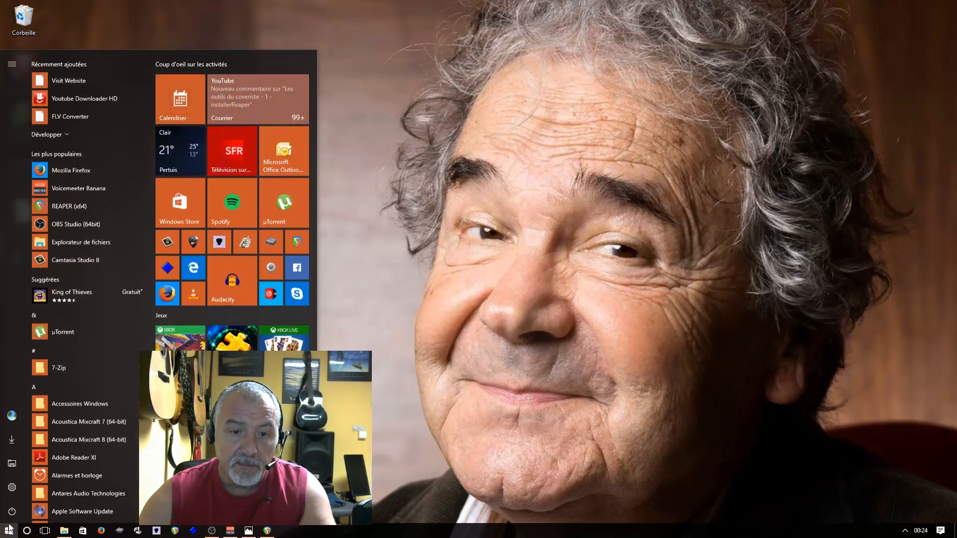
left_click(13, 463)
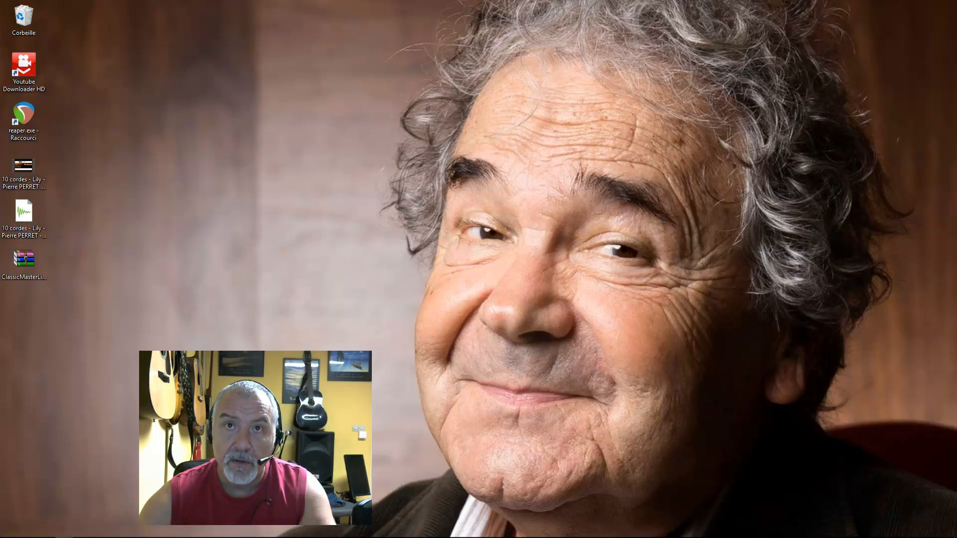
left_click_drag(341, 221, 411, 73)
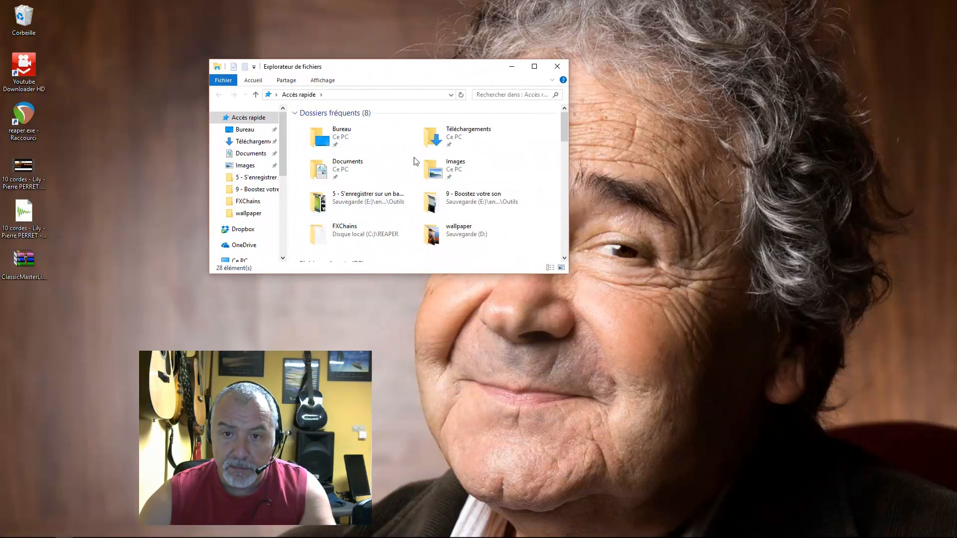
left_click_drag(285, 157, 279, 191)
left_click(240, 169)
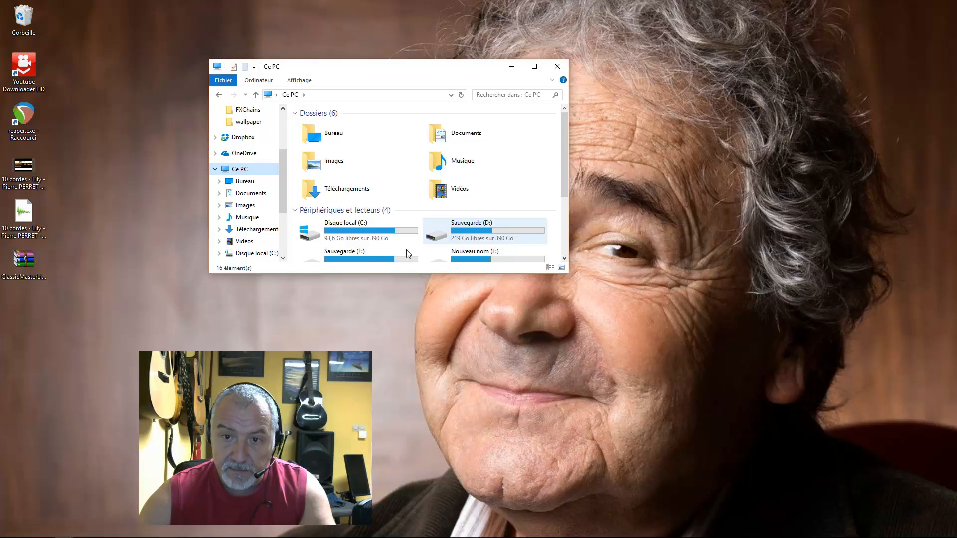
left_click(361, 258)
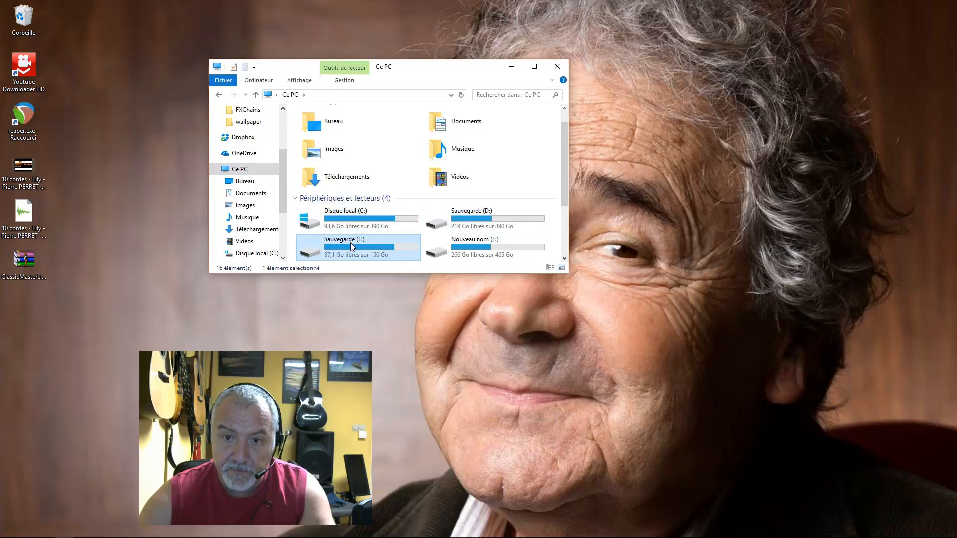
double_click(351, 242)
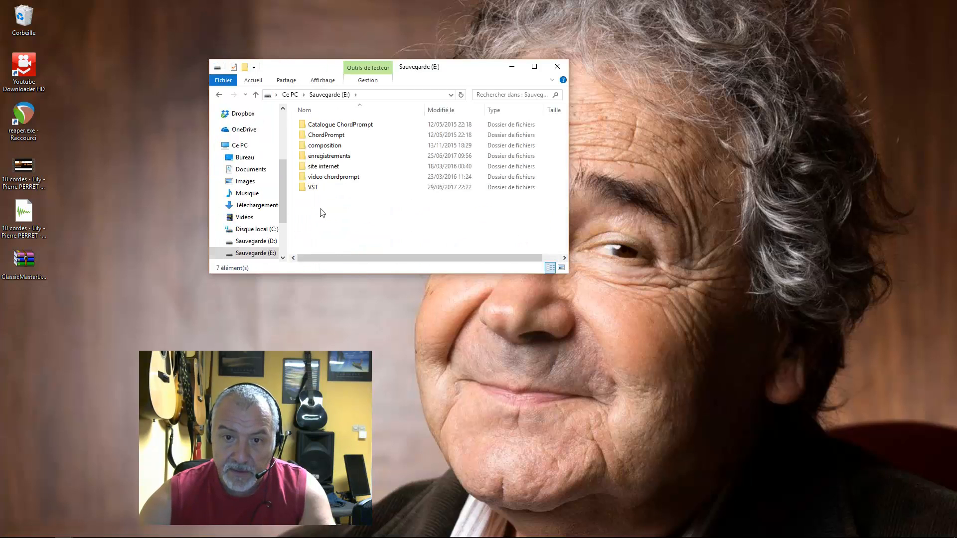
double_click(311, 187)
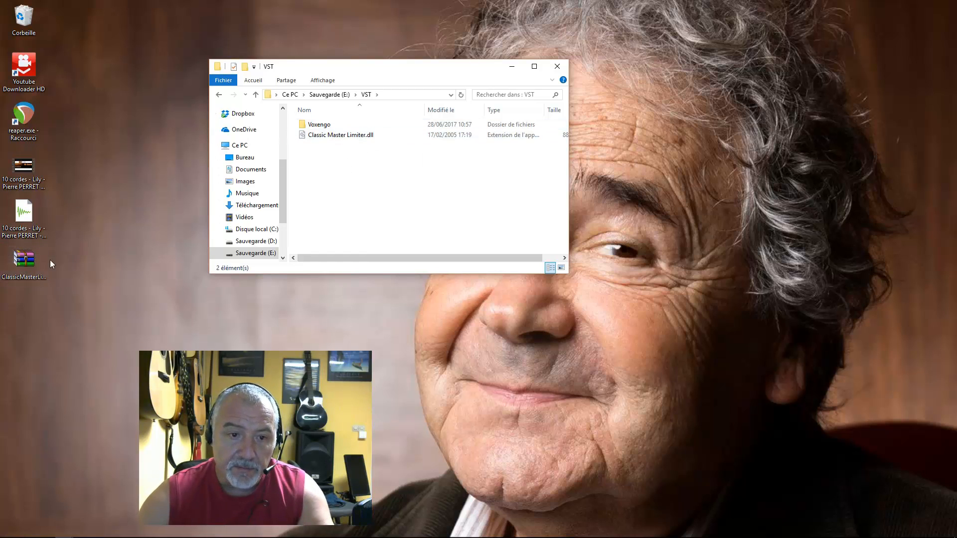
- Extract Classic Master Limiter.dll from the downloaded archive into the VST folder, replacing the existing file, and close both windows
double_click(24, 260)
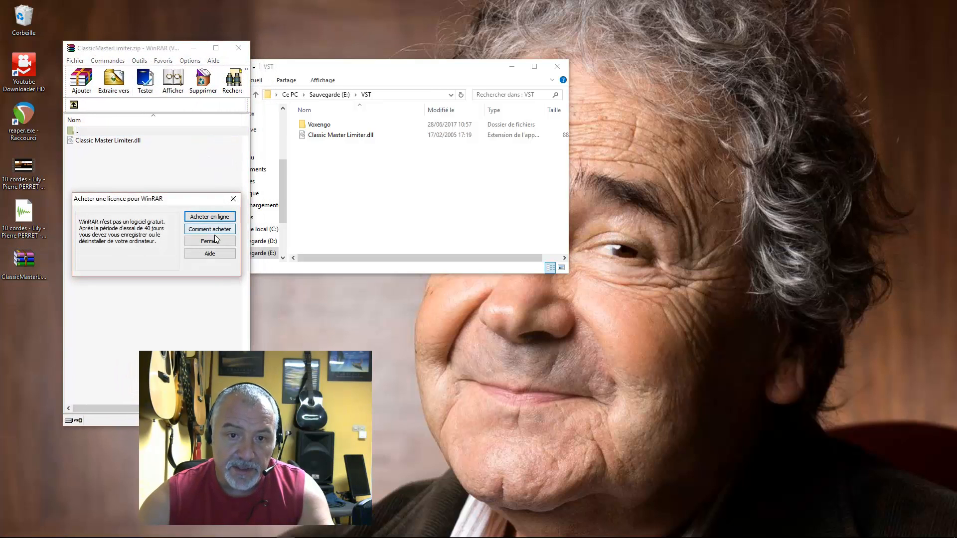
left_click(211, 241)
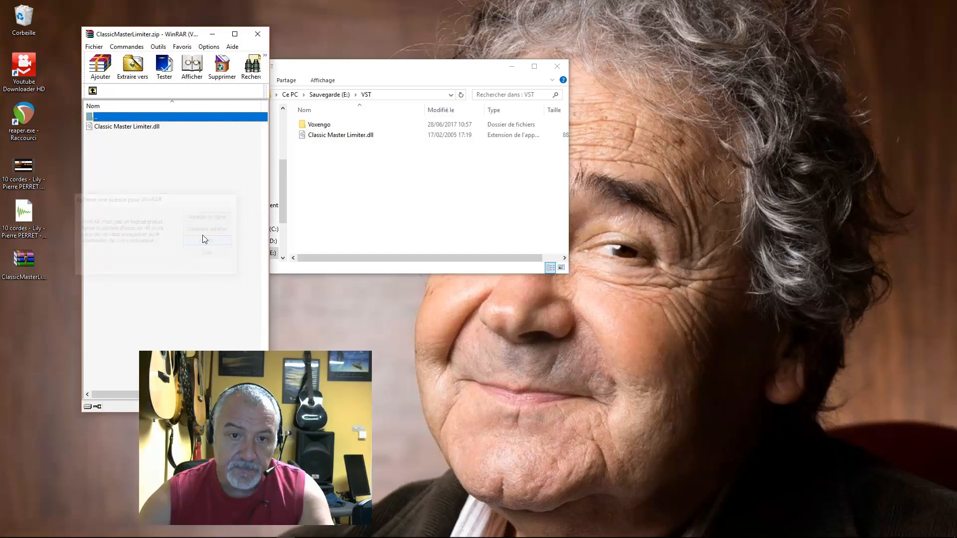
left_click(133, 128)
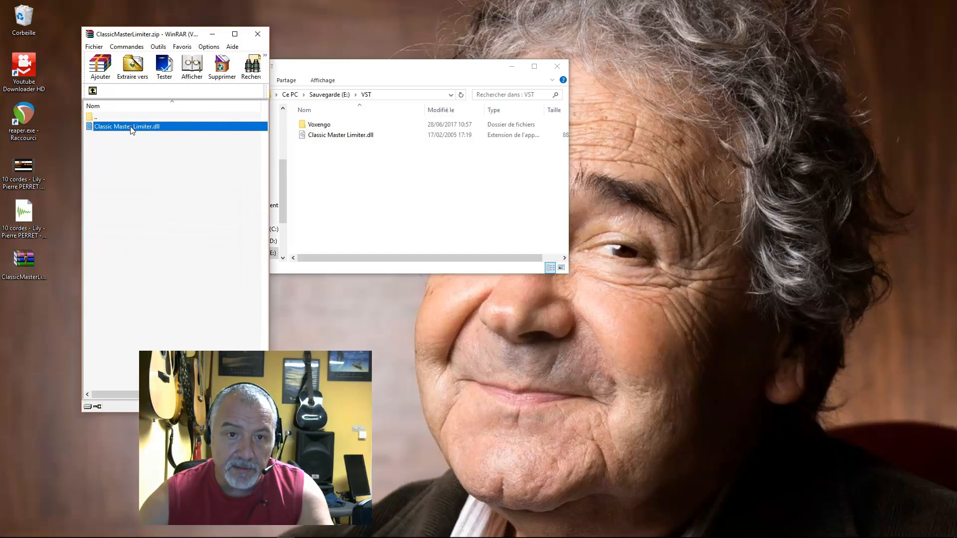
left_click_drag(132, 129, 324, 239)
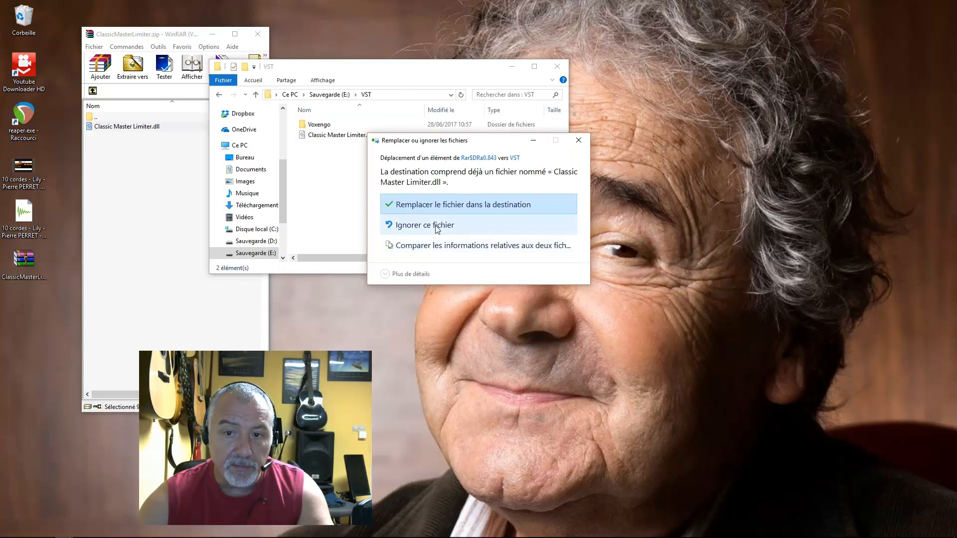
left_click(463, 204)
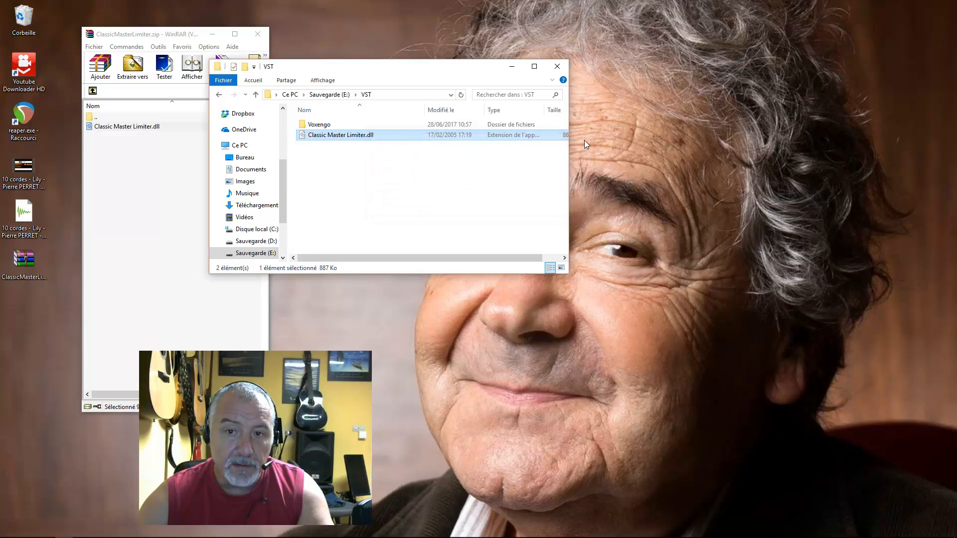
left_click(257, 33)
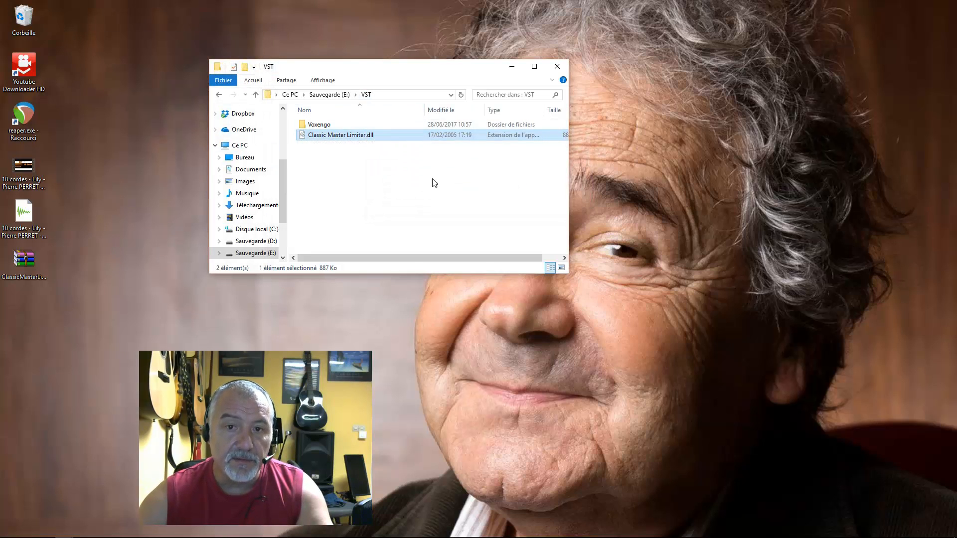
left_click(558, 67)
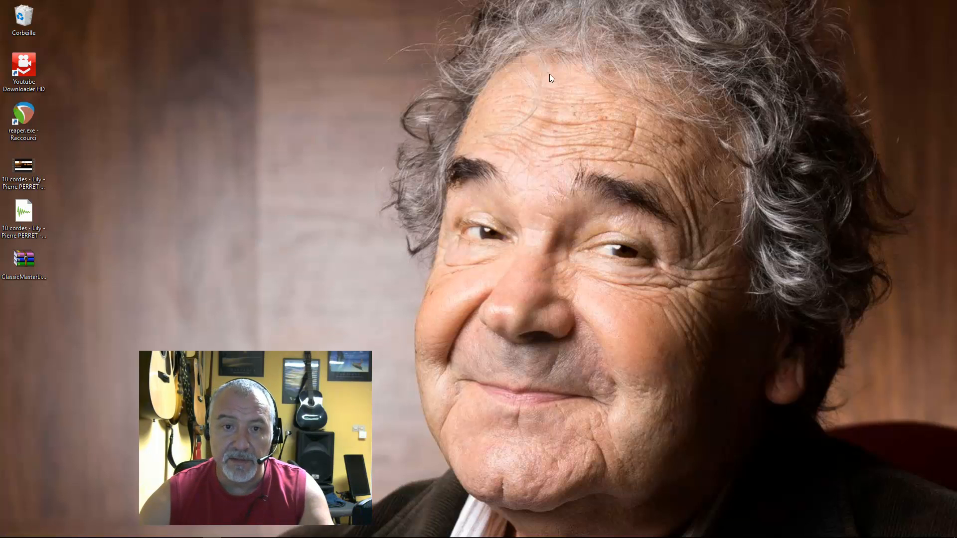
- Switch back to REAPER and check the VST plug-in locations in the preferences, including the folder picker for adding a path
mouse_move(188, 533)
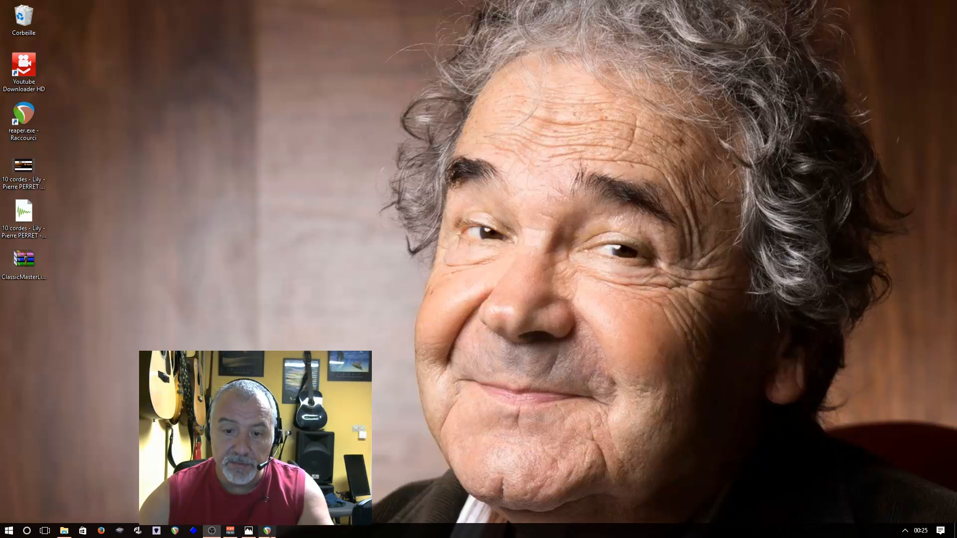
left_click(267, 531)
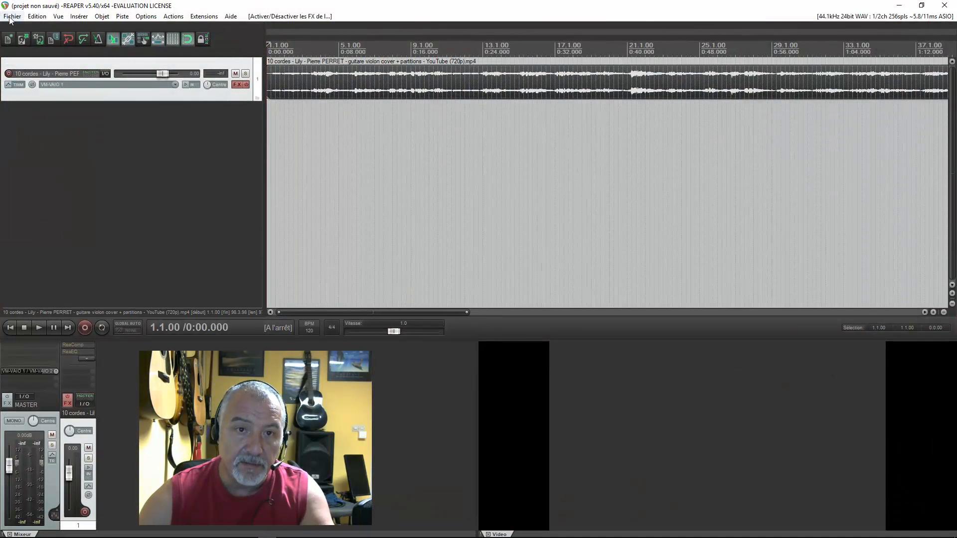
left_click(152, 17)
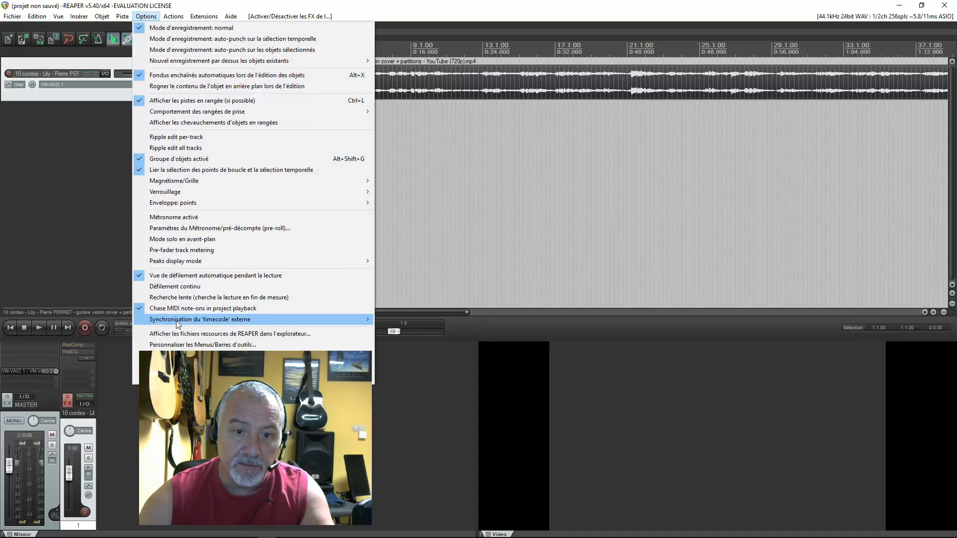
left_click(199, 366)
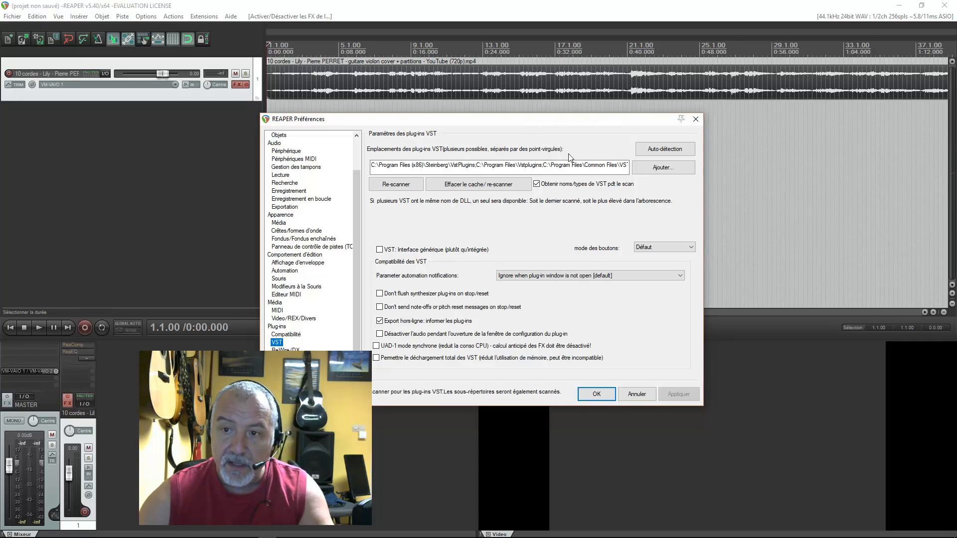
left_click(662, 169)
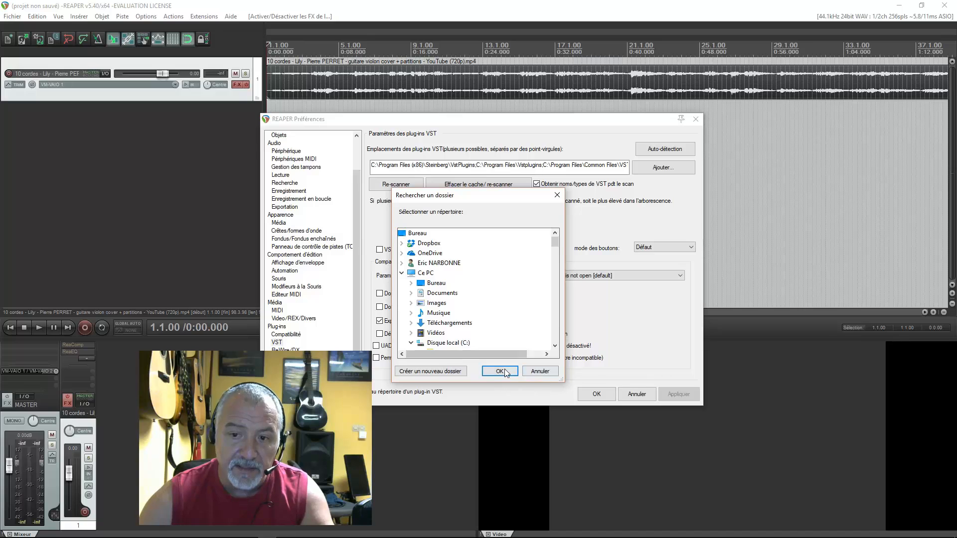
left_click(539, 371)
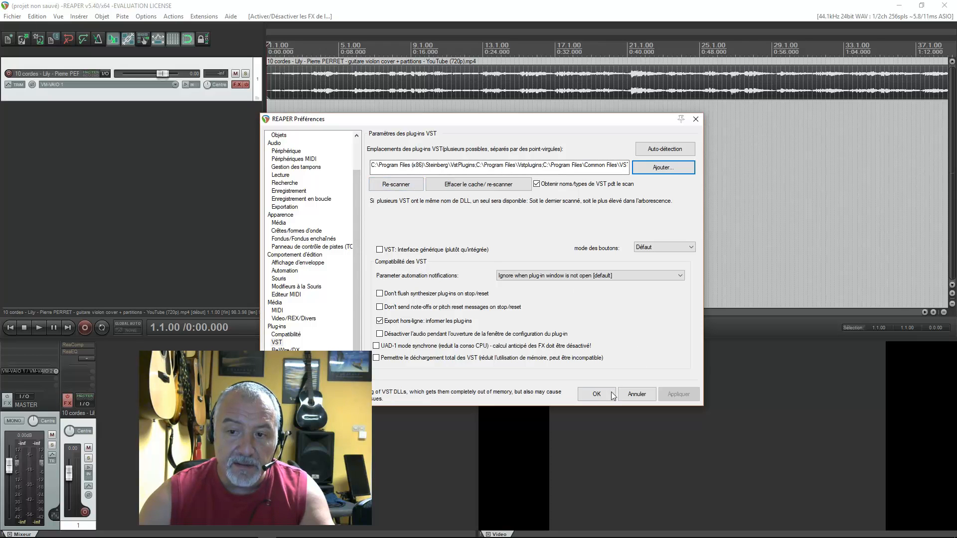
left_click(597, 398)
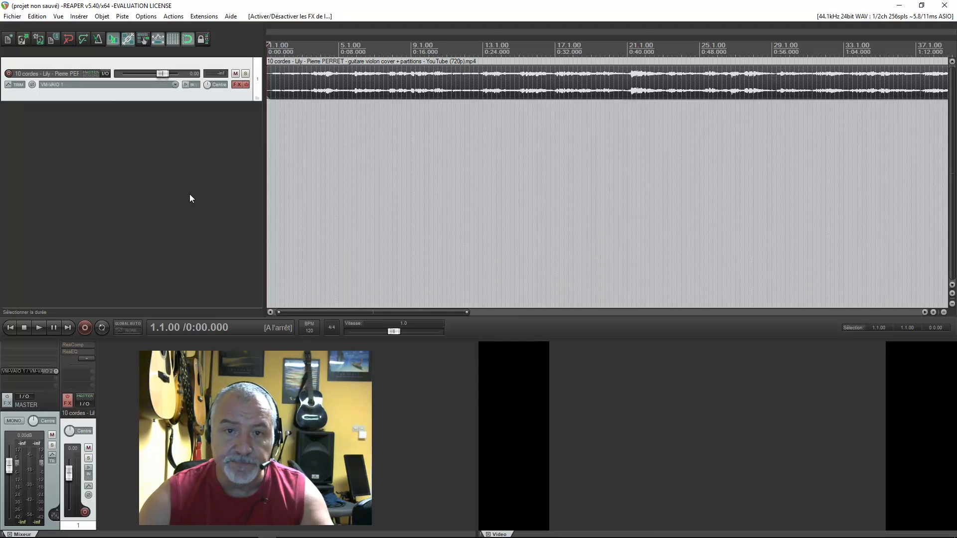
- Remove ReaComp, ReaEQ and Classic Master Limiter from the track's FX chain and close the FX window
left_click(238, 84)
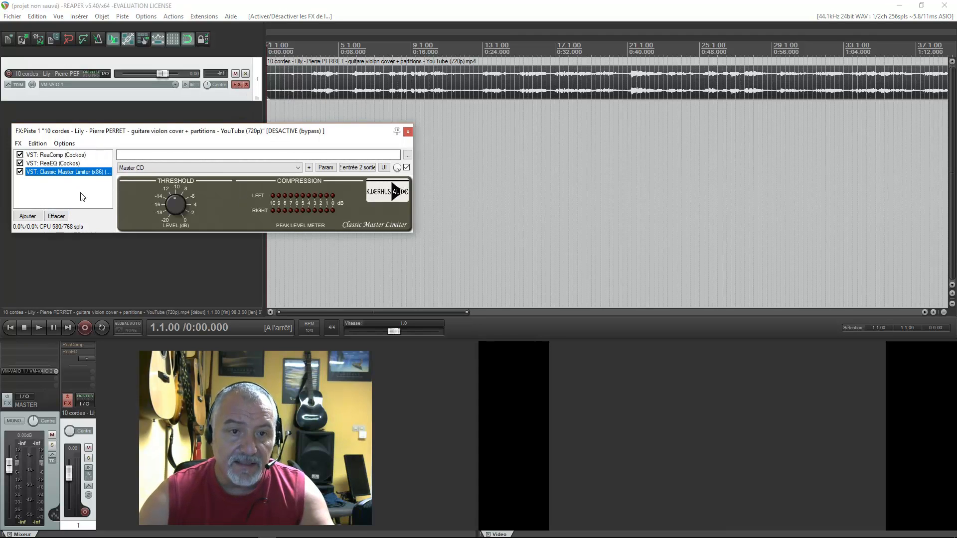
left_click(68, 155)
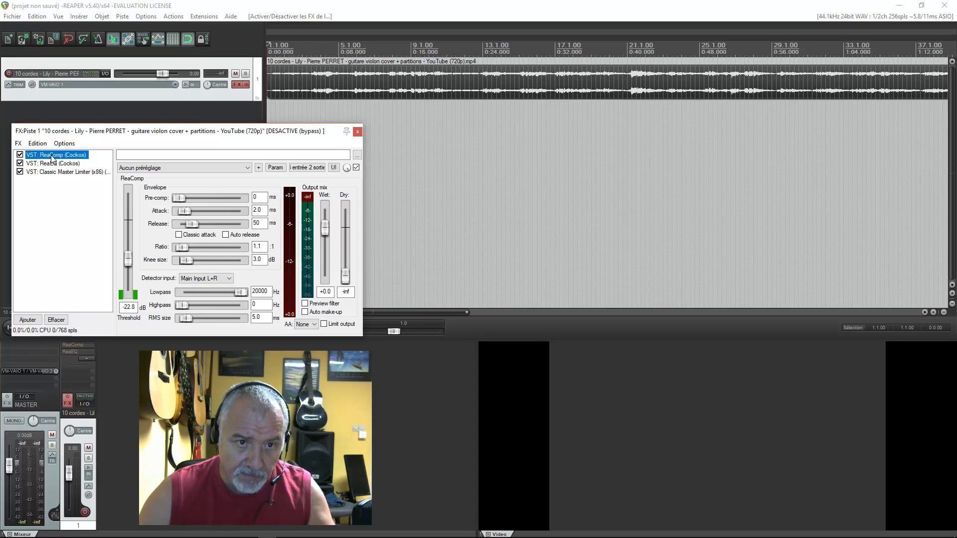
left_click(57, 320)
left_click(58, 320)
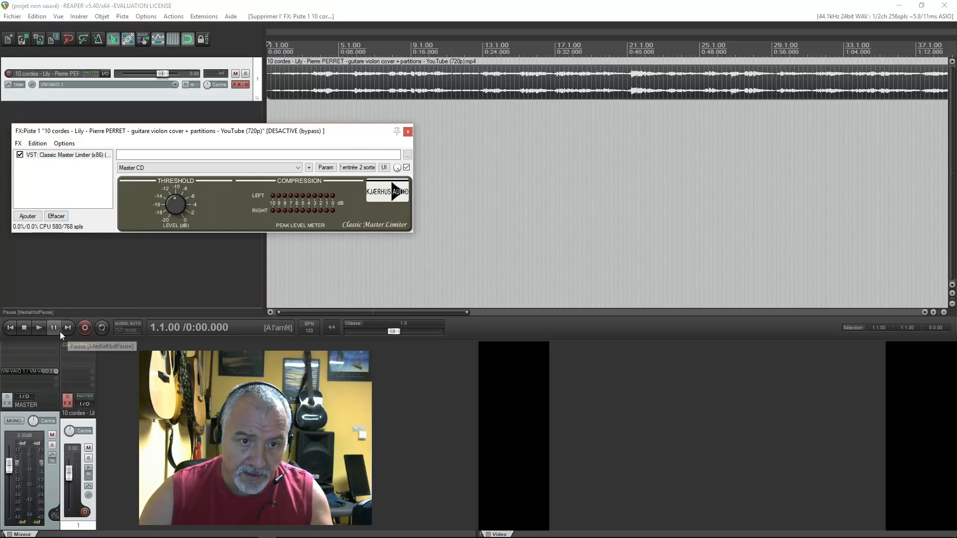
left_click(56, 216)
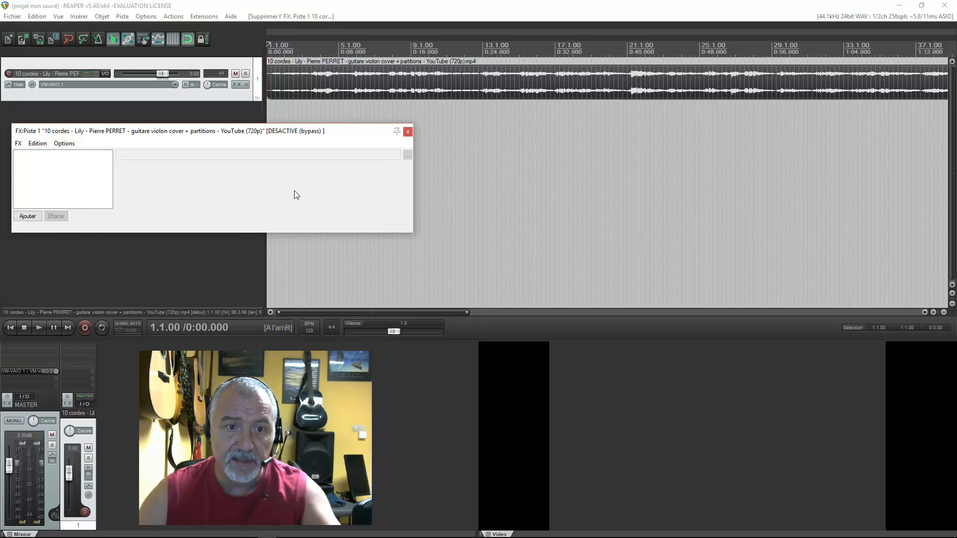
left_click(407, 132)
- Add the VST plug-in ReaComp (Cockos) to the track's empty FX chain
left_click(238, 84)
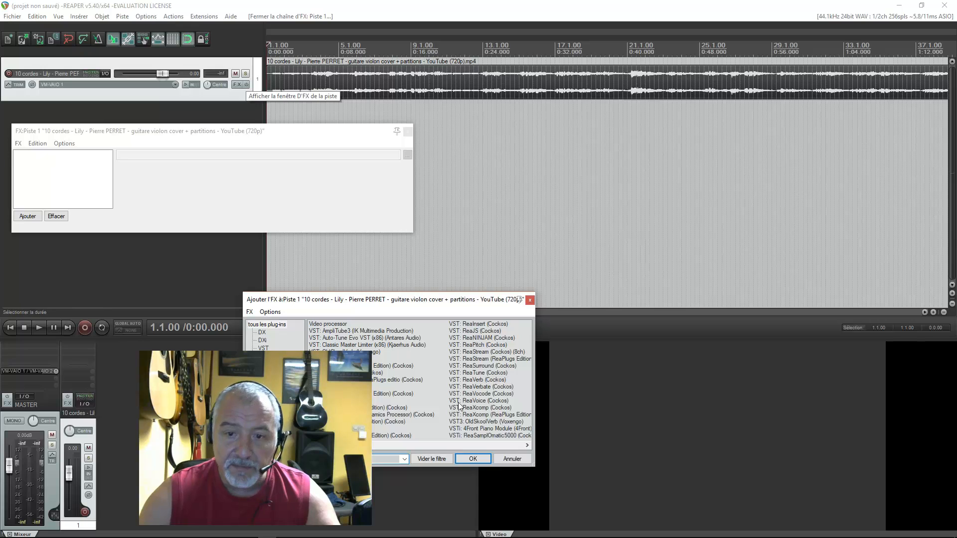
left_click_drag(384, 303, 286, 262)
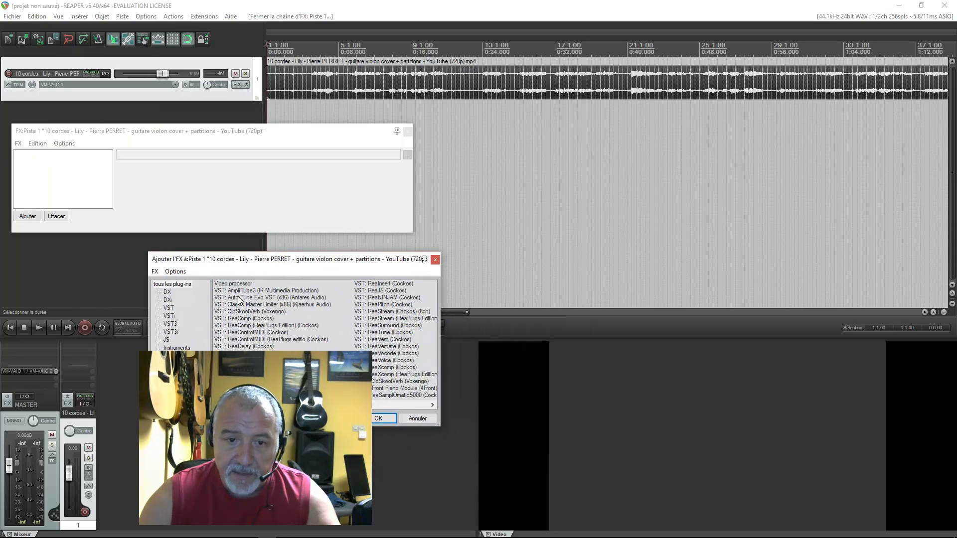
left_click(170, 308)
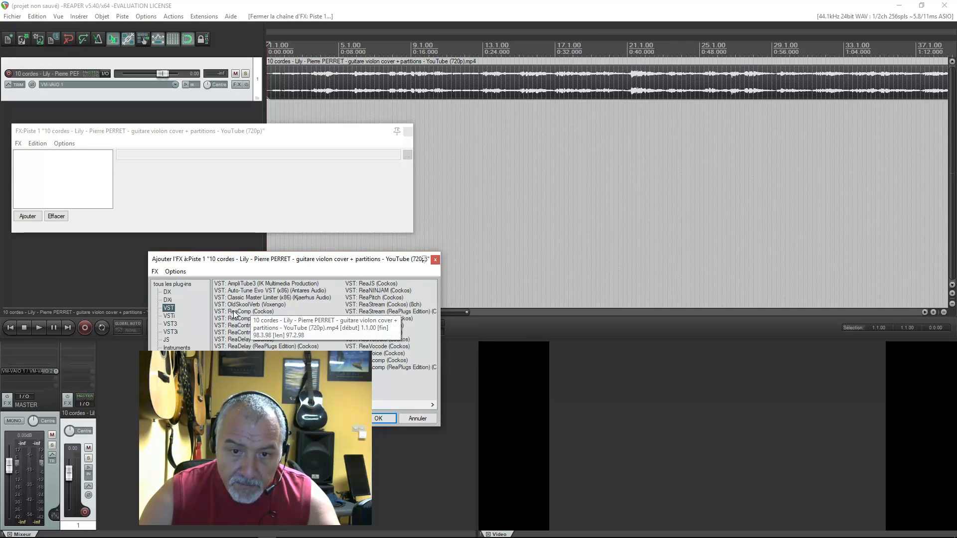
left_click(252, 312)
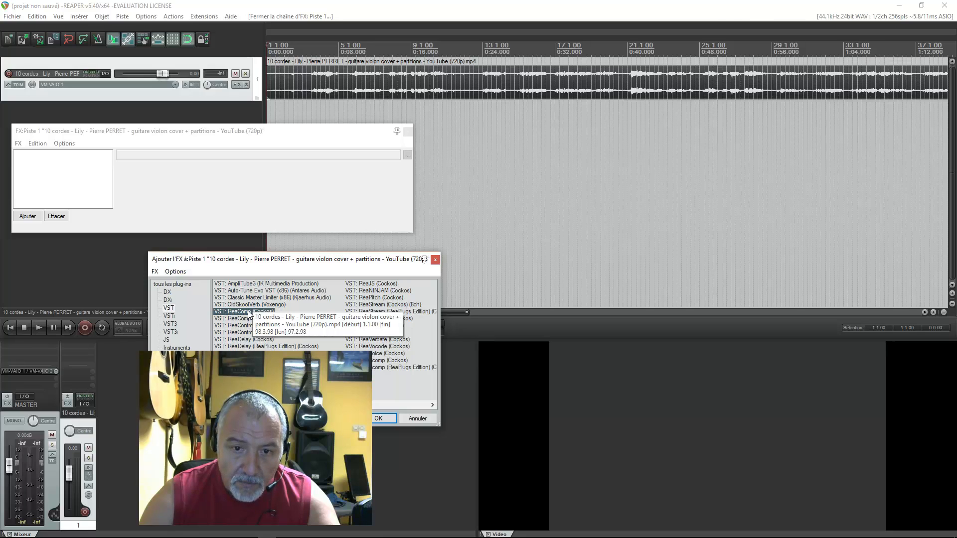
double_click(249, 312)
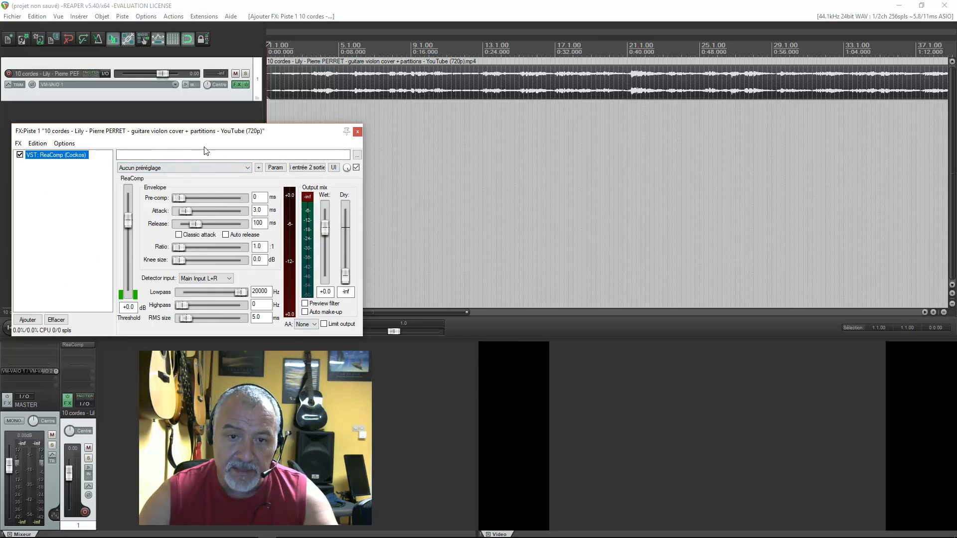
left_click(249, 168)
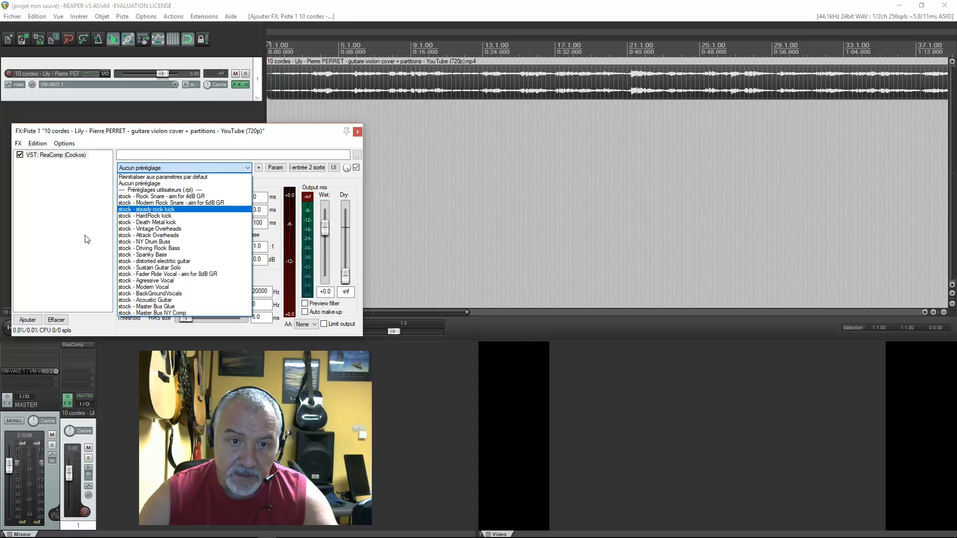
left_click(83, 220)
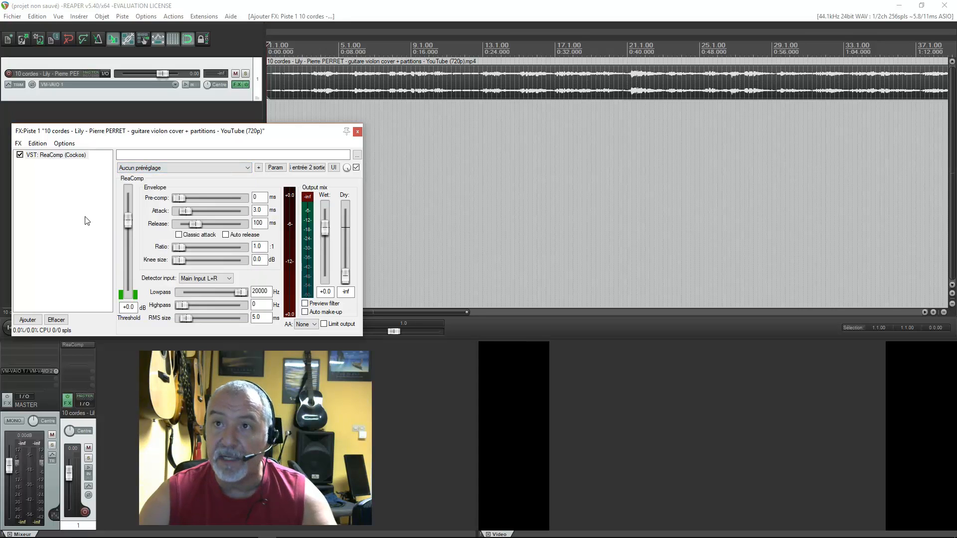
key("alt+Tab")
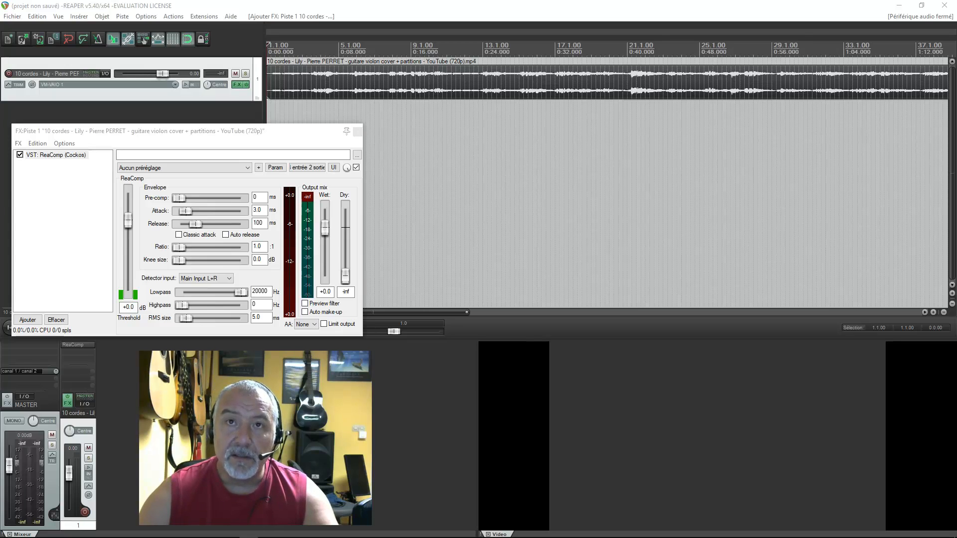
- Set ReaComp's attack to 2 ms and its release to 50 ms
double_click(261, 211)
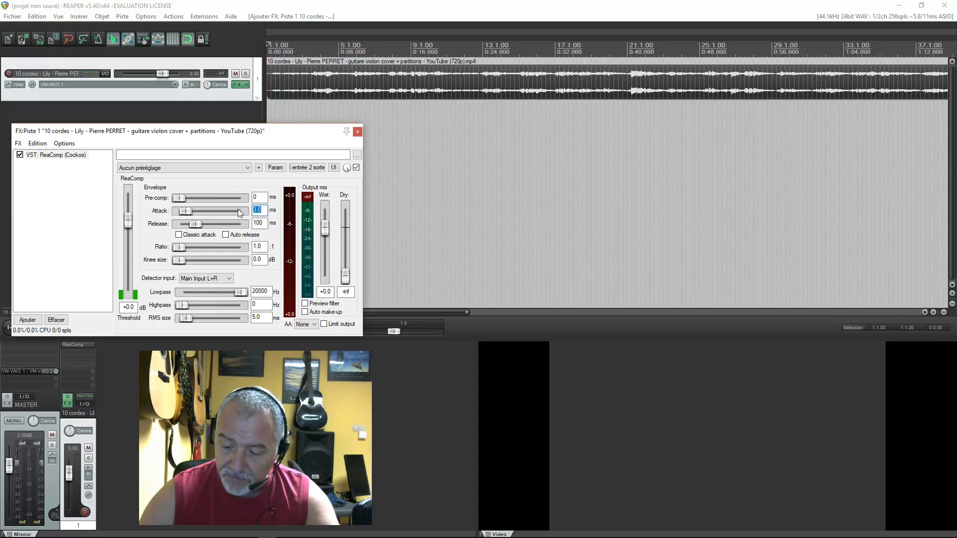
type("2")
key("Return")
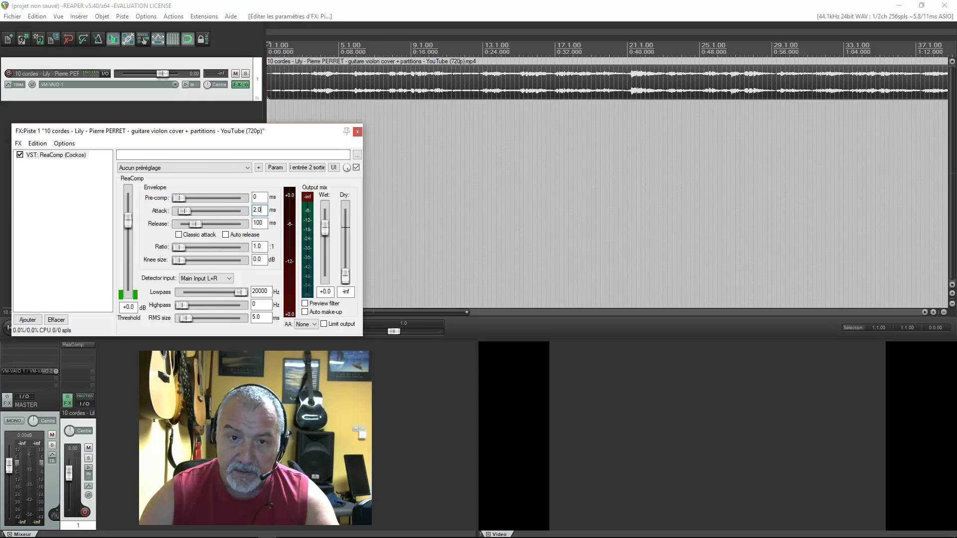
double_click(265, 224)
type("50")
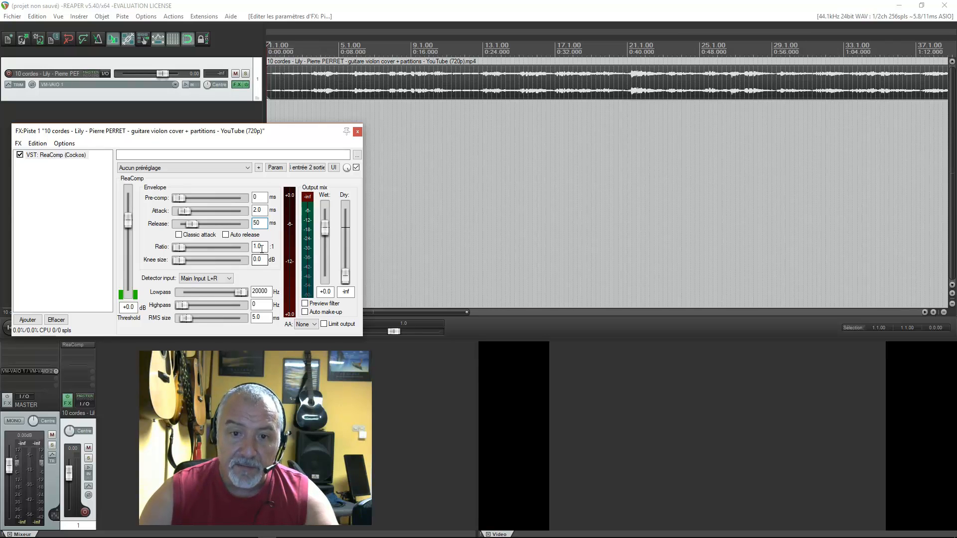
- Set ReaComp's ratio to 1.1:1 and its knee size to 3 dB
left_click_drag(258, 247, 264, 247)
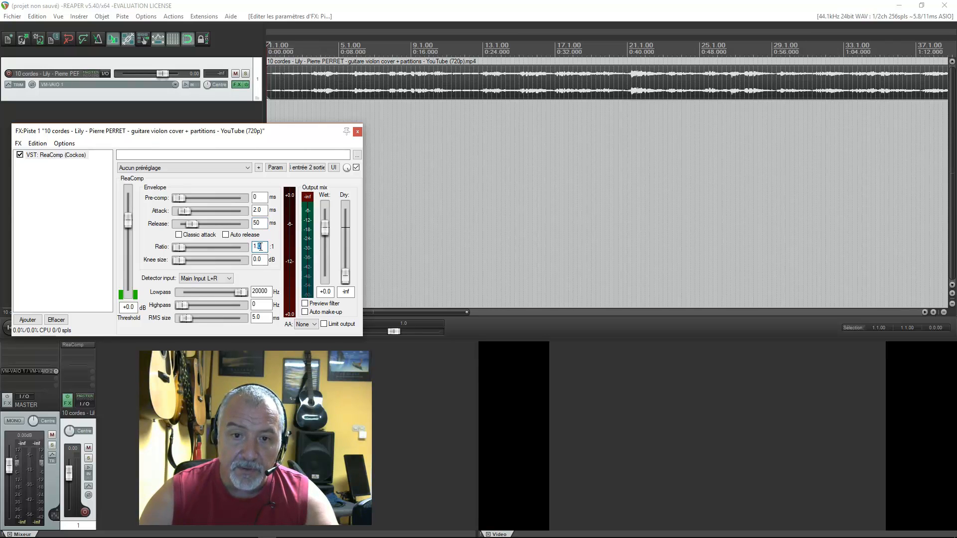
type("1")
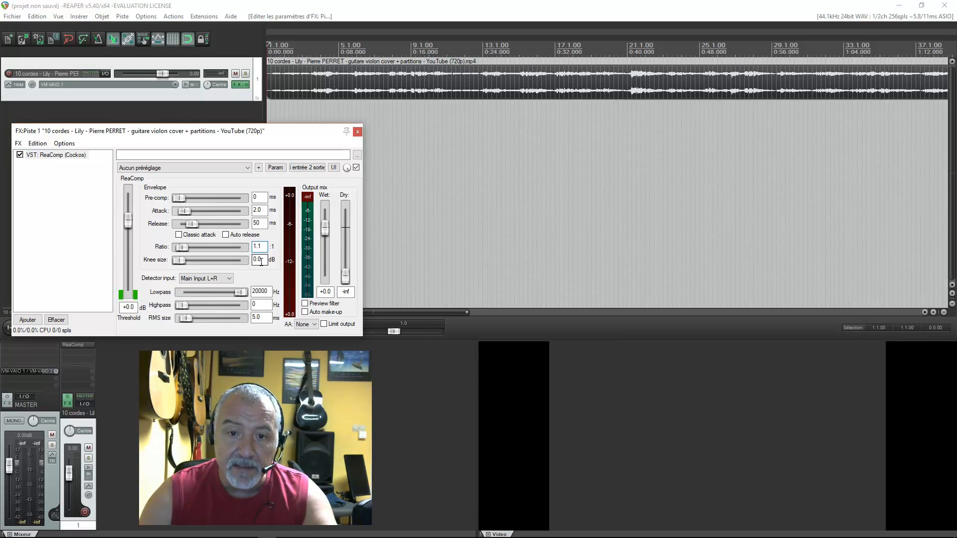
left_click_drag(262, 262, 242, 262)
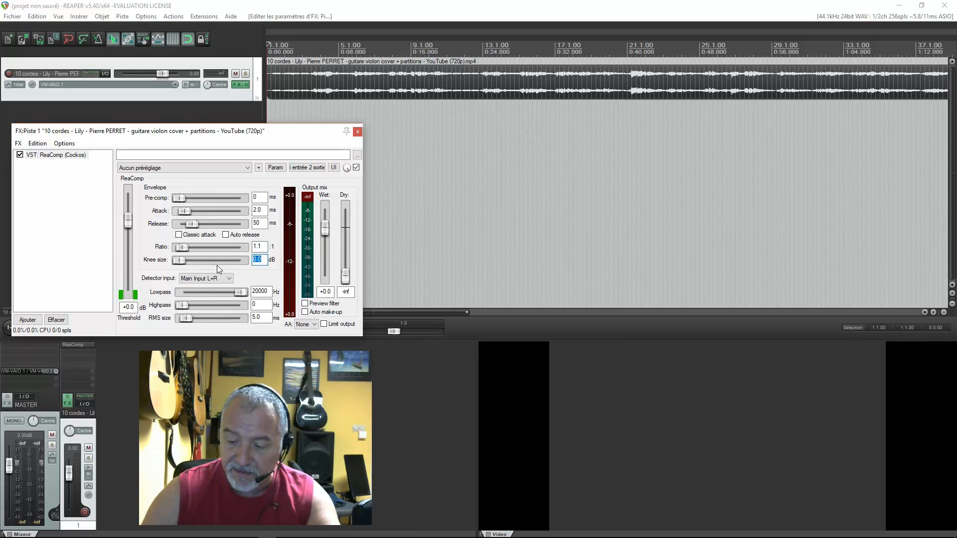
type("3")
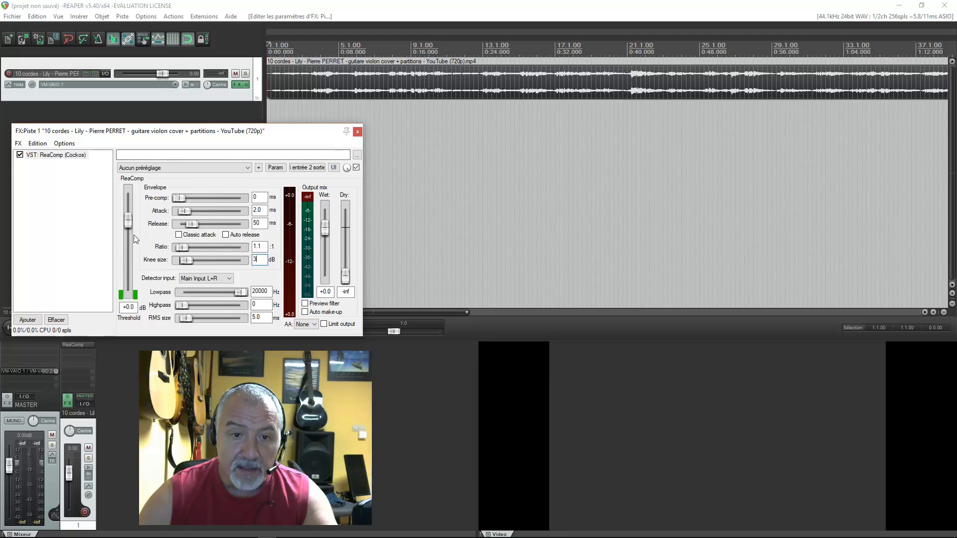
- Set ReaComp's threshold to -18 dB
left_click_drag(127, 222, 127, 261)
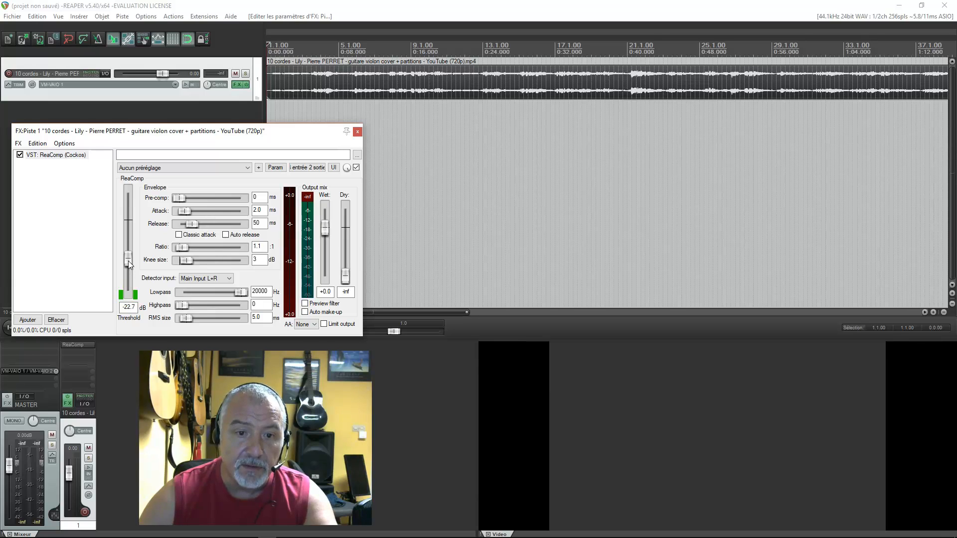
double_click(127, 307)
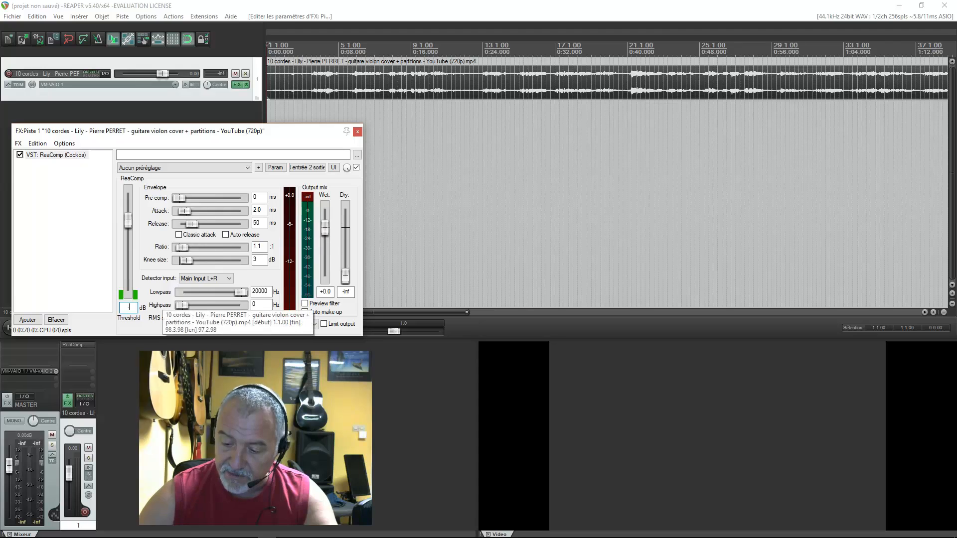
type("-18")
key("Return")
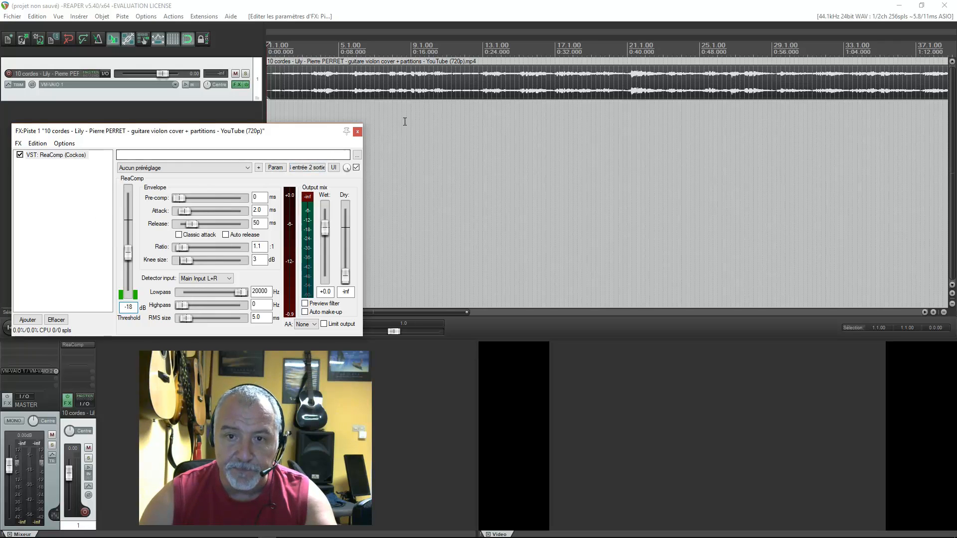
left_click(76, 199)
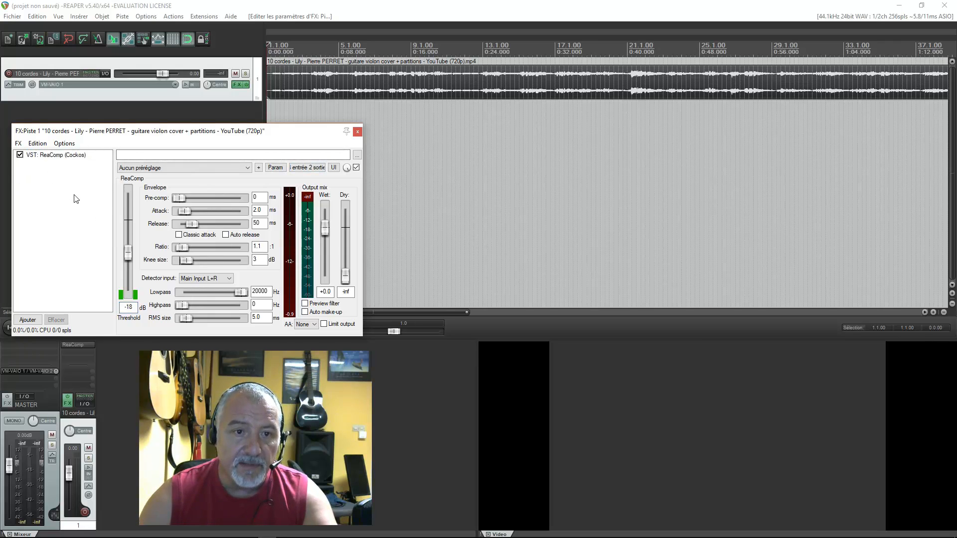
- Add the VST plug-in ReaEQ (Cockos) after ReaComp and look through its preset list without applying one
left_click(28, 320)
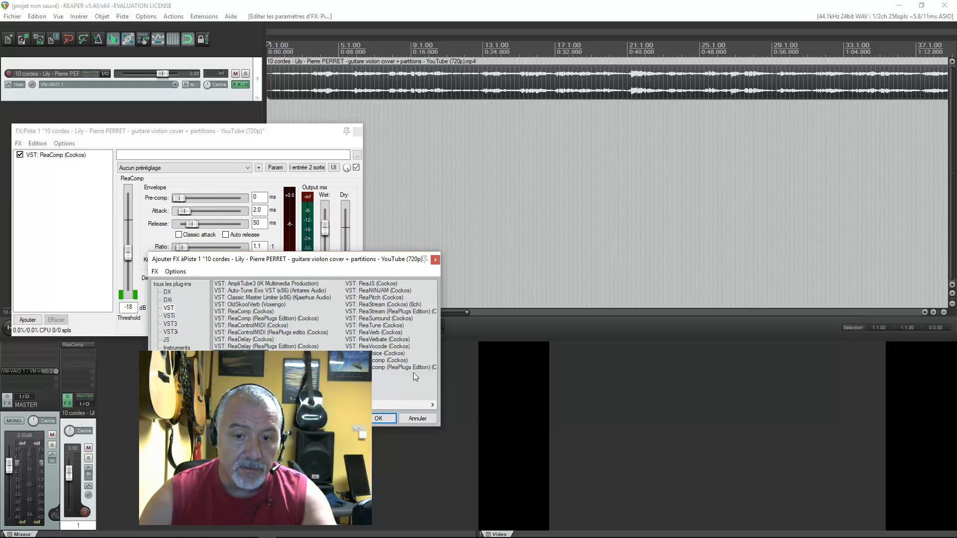
left_click(386, 420)
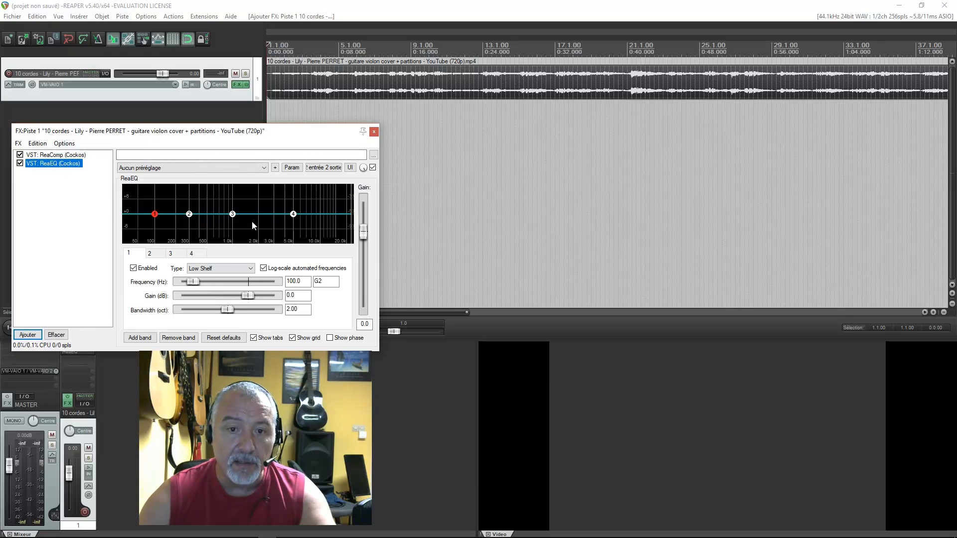
left_click(241, 168)
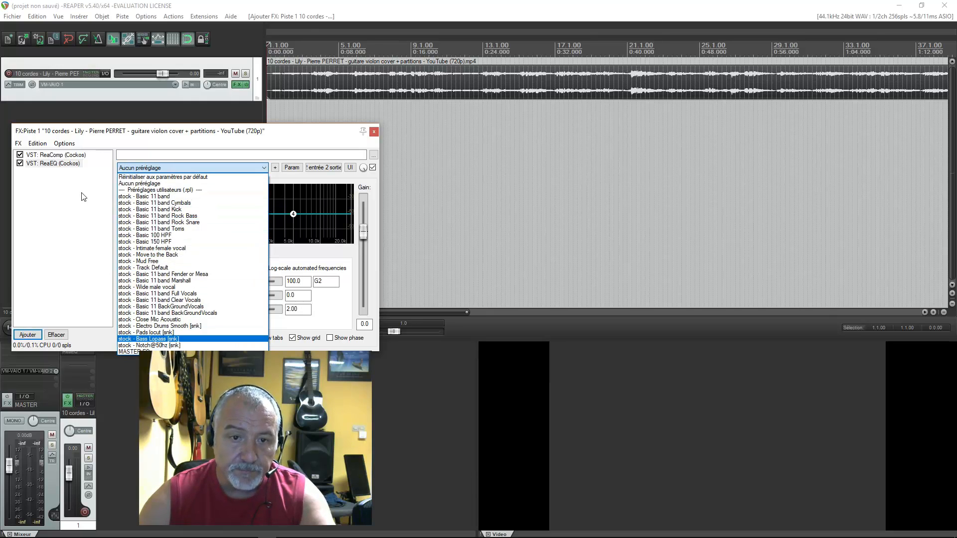
left_click(157, 168)
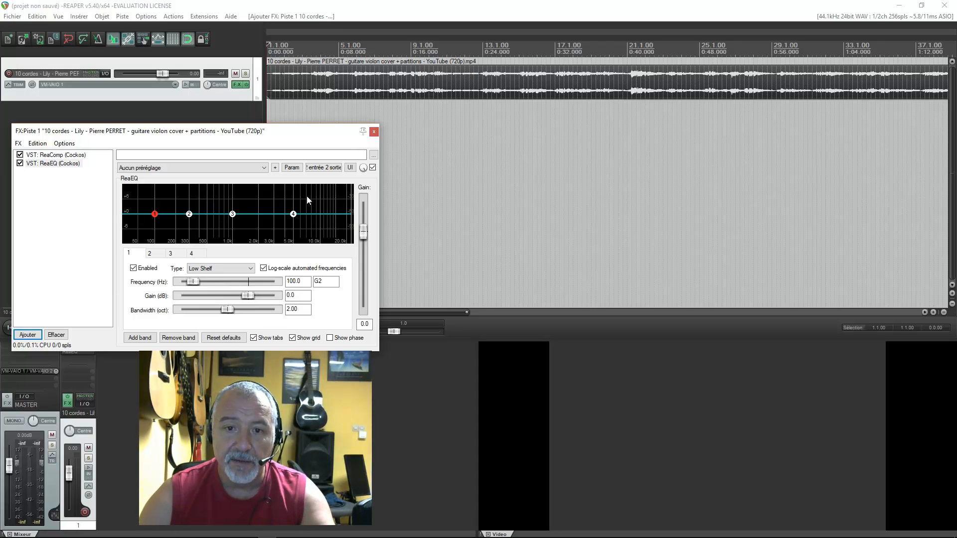
- Shape the ReaEQ curve: band 3 to about 6.4 dB, band 1 to about -3.6 dB, band 4 to about -4 dB near 6 kHz
mouse_move(293, 215)
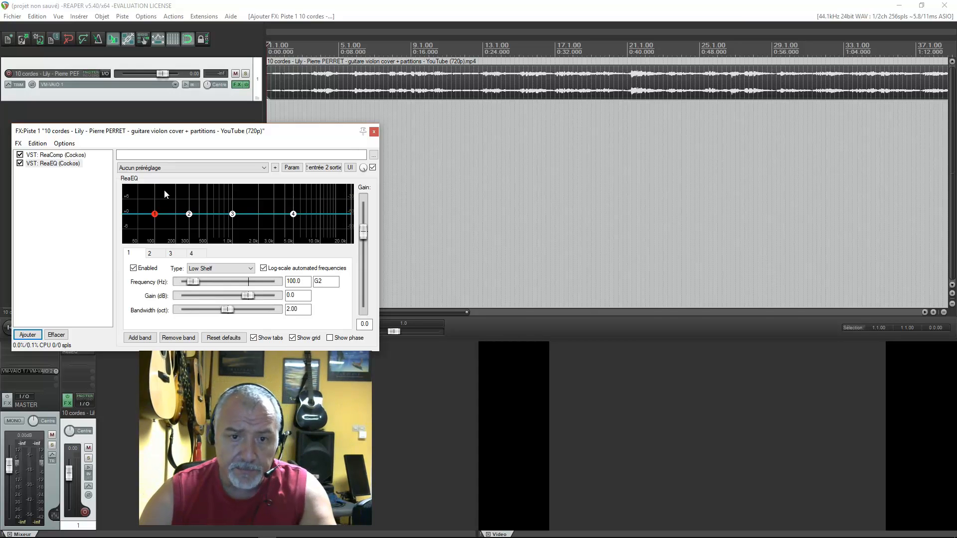
mouse_move(156, 215)
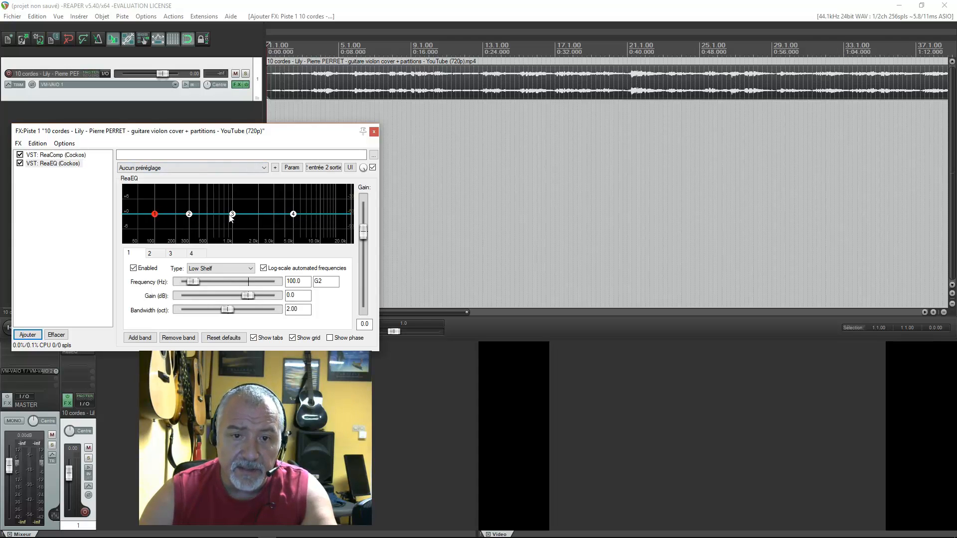
mouse_move(232, 217)
left_click_drag(232, 213, 233, 202)
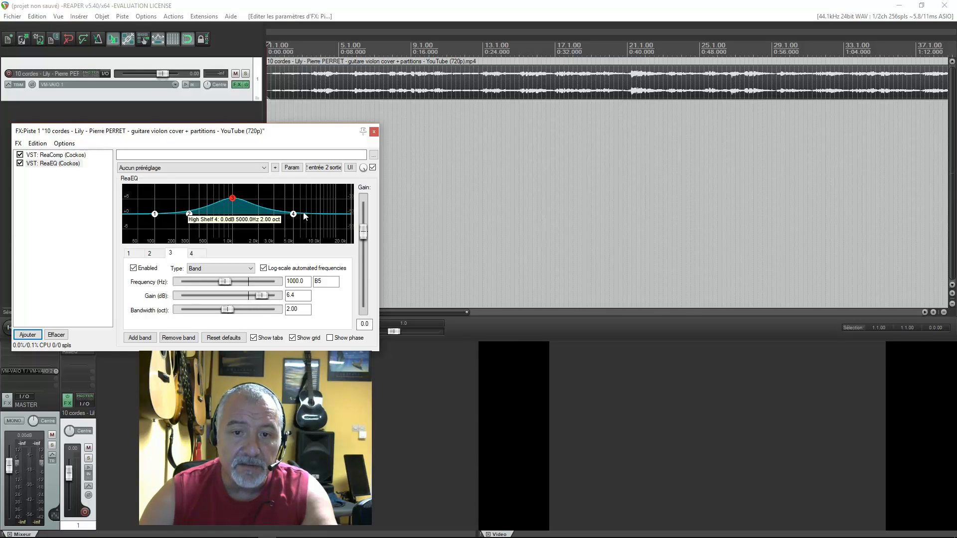
left_click_drag(153, 215, 155, 226)
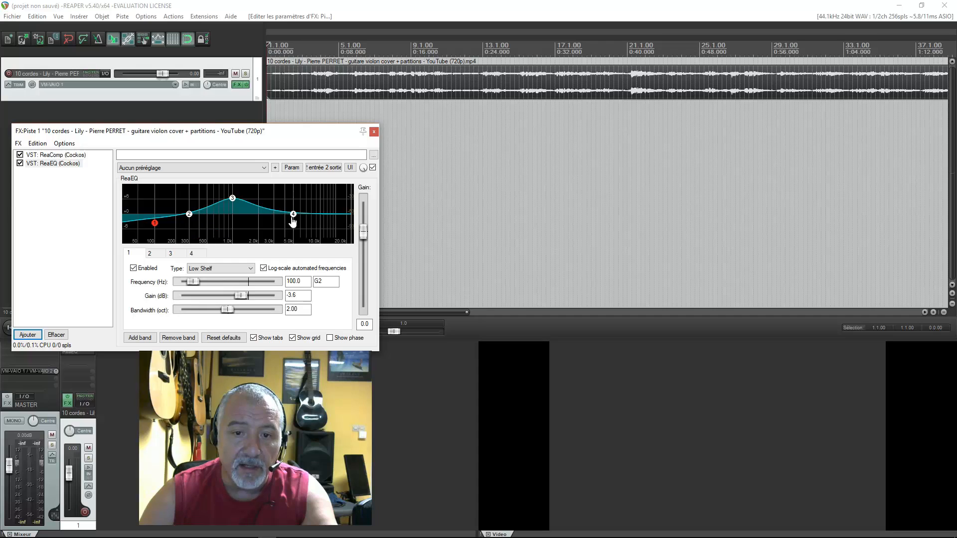
mouse_move(293, 217)
left_mouse_down()
mouse_move(291, 234)
mouse_move(247, 223)
mouse_move(300, 228)
left_mouse_up()
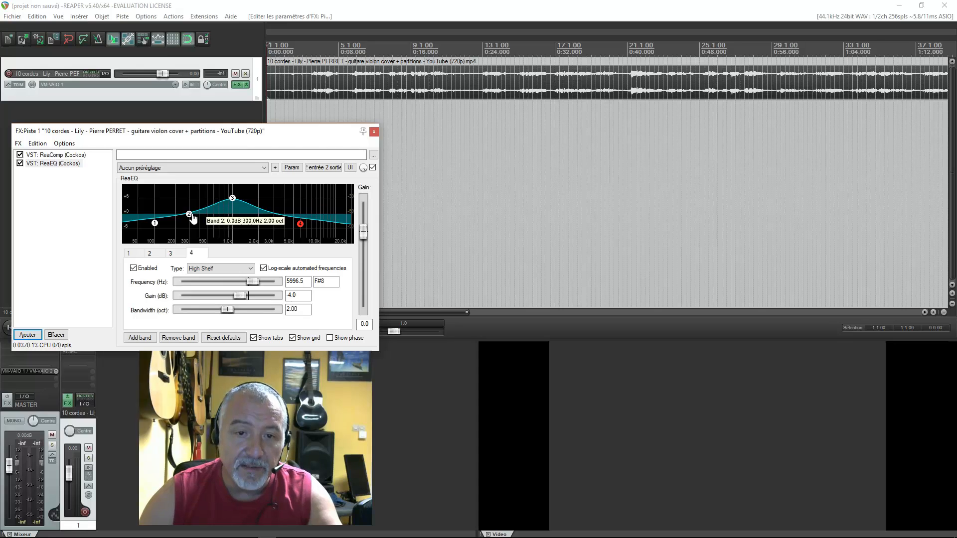
- Readjust ReaEQ: band 2 to about 4.8 dB near 394 Hz, band 4 to about -1 dB near 6.7 kHz, band 3 back to about 0 dB
mouse_move(189, 214)
left_mouse_down()
mouse_move(167, 222)
mouse_move(212, 209)
mouse_move(205, 200)
mouse_move(212, 208)
mouse_move(199, 212)
left_mouse_up()
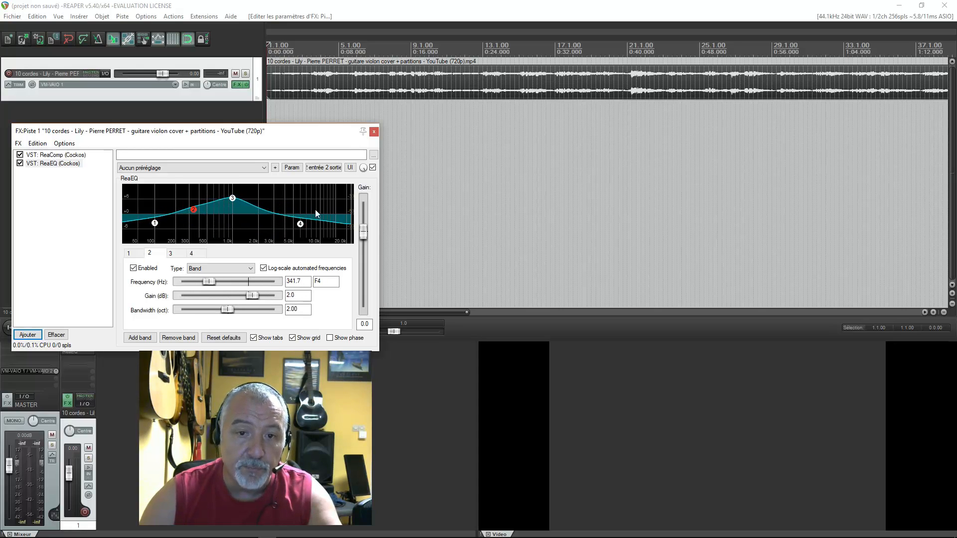
left_click_drag(300, 224, 304, 223)
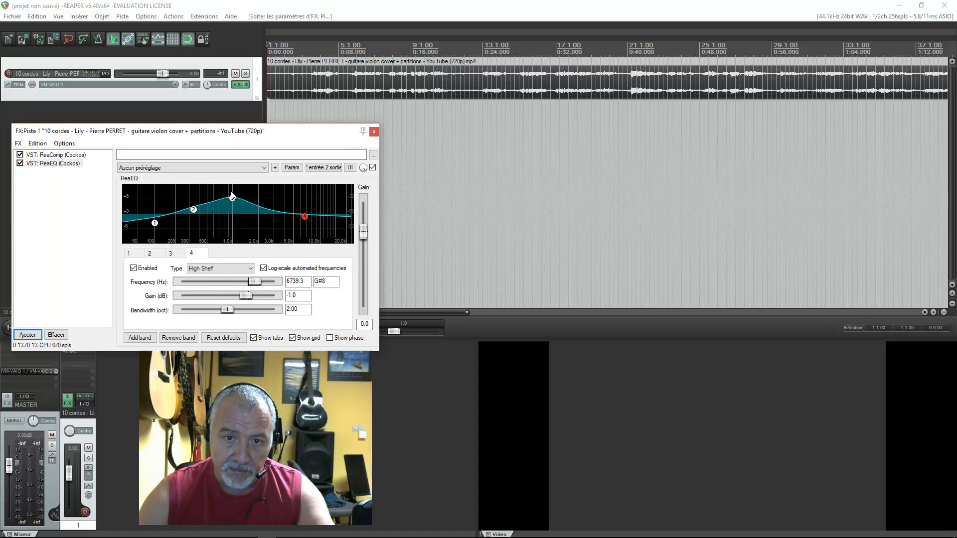
left_click_drag(232, 198, 198, 202)
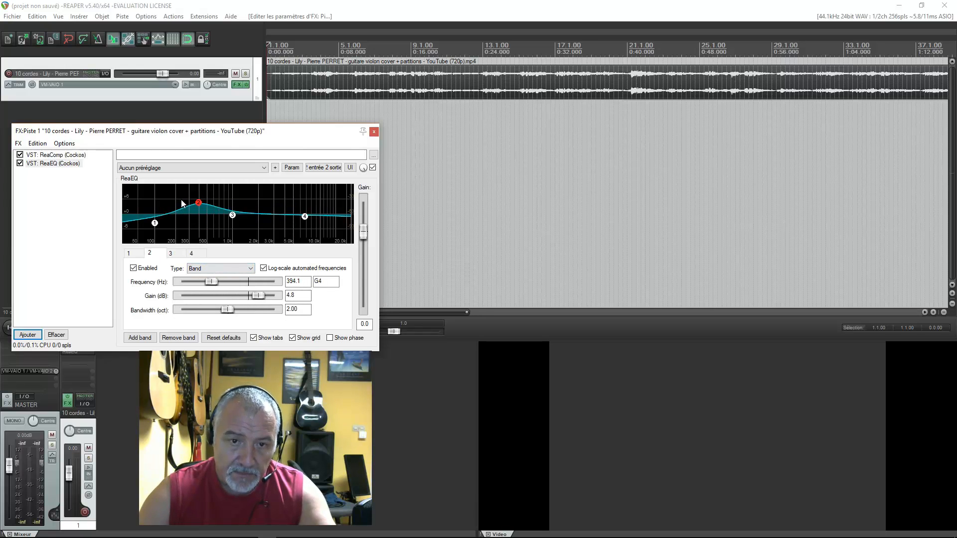
- Raise ReaEQ band 1 to about -3.2 dB, change its type to High Pass and set its frequency to 40 Hz
left_click(154, 223)
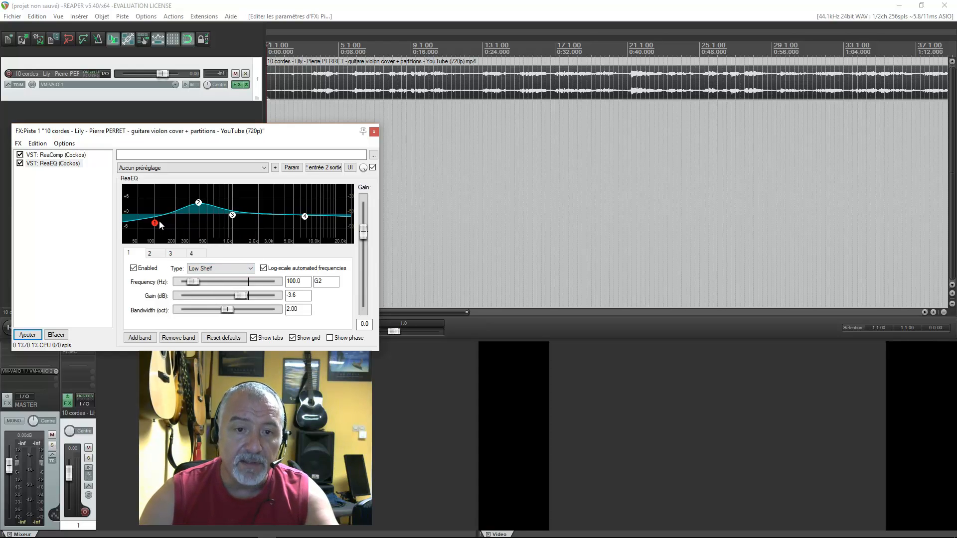
mouse_move(158, 226)
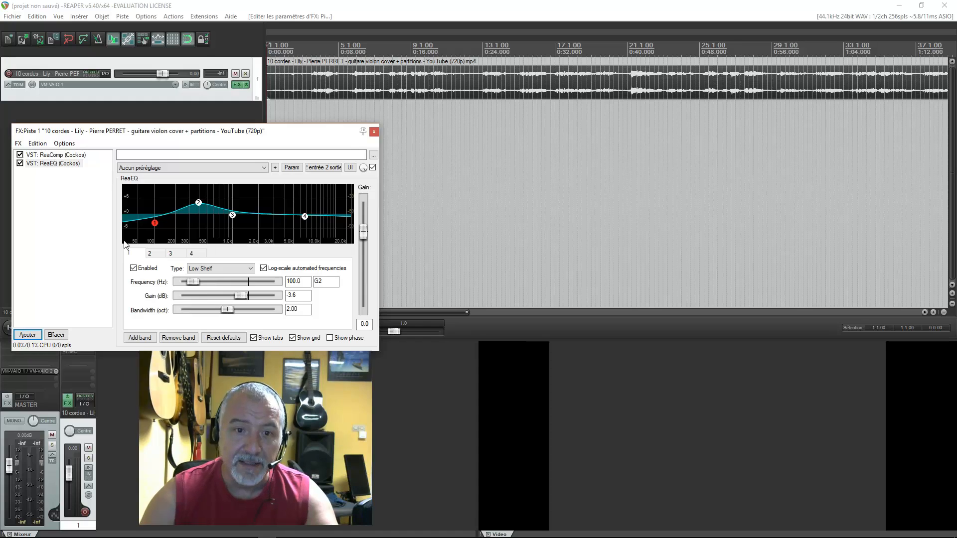
left_click_drag(155, 223, 155, 222)
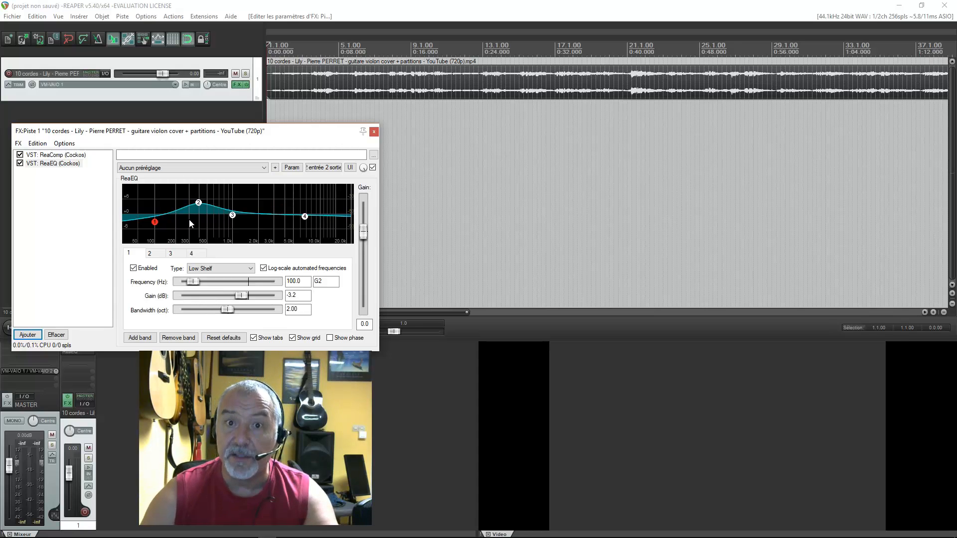
mouse_move(155, 225)
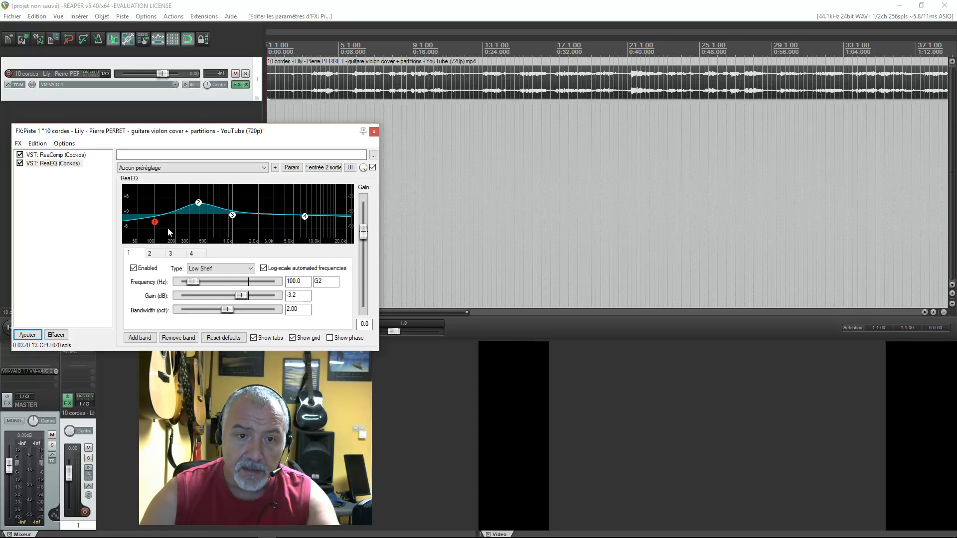
left_click(250, 268)
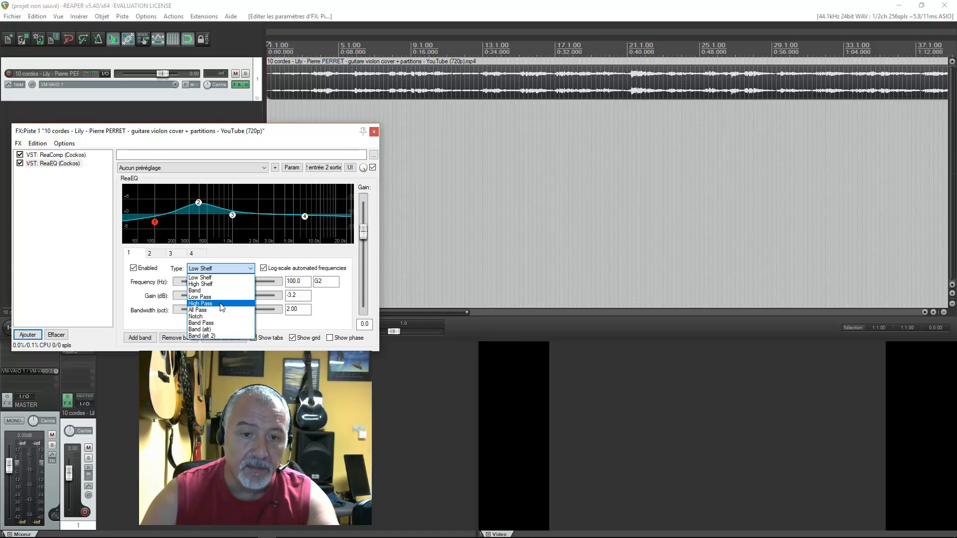
left_click(222, 307)
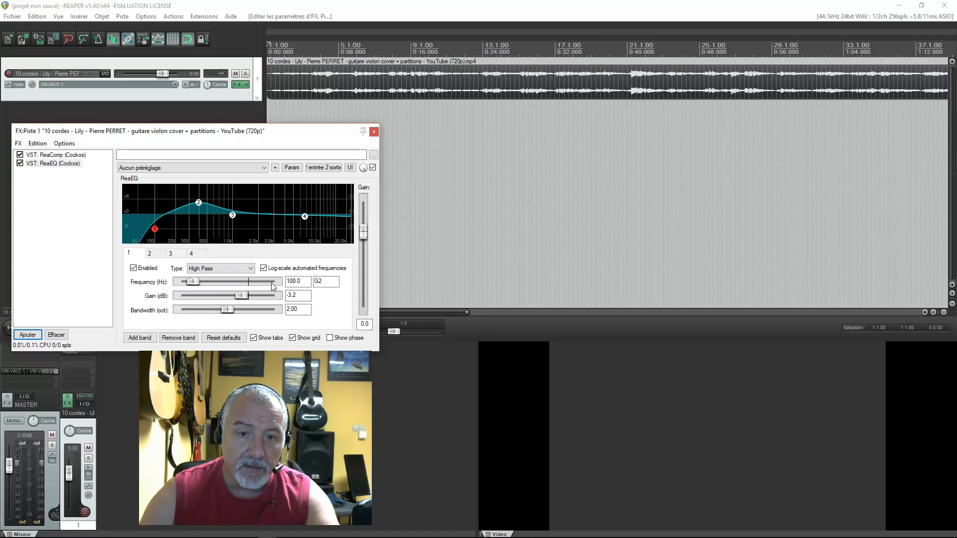
left_click_drag(306, 282, 270, 281)
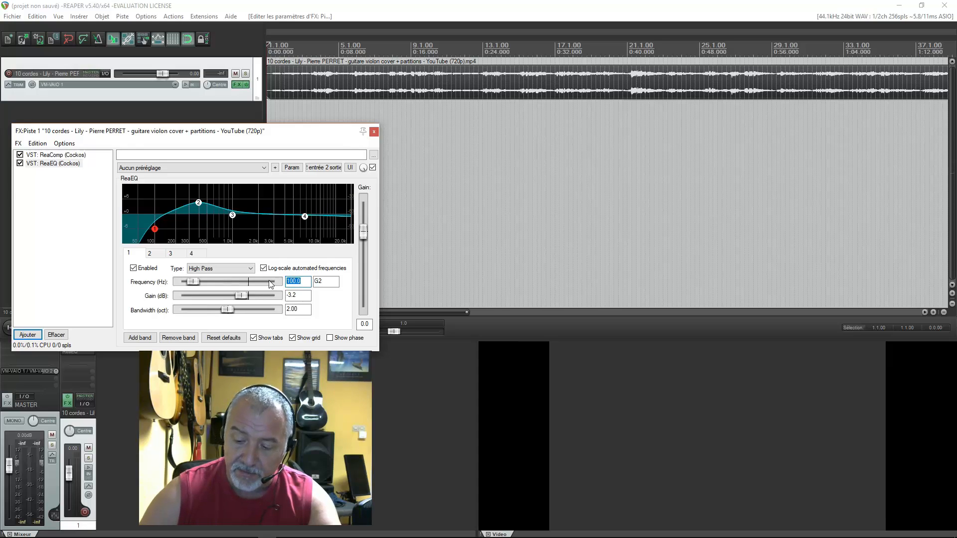
type("40")
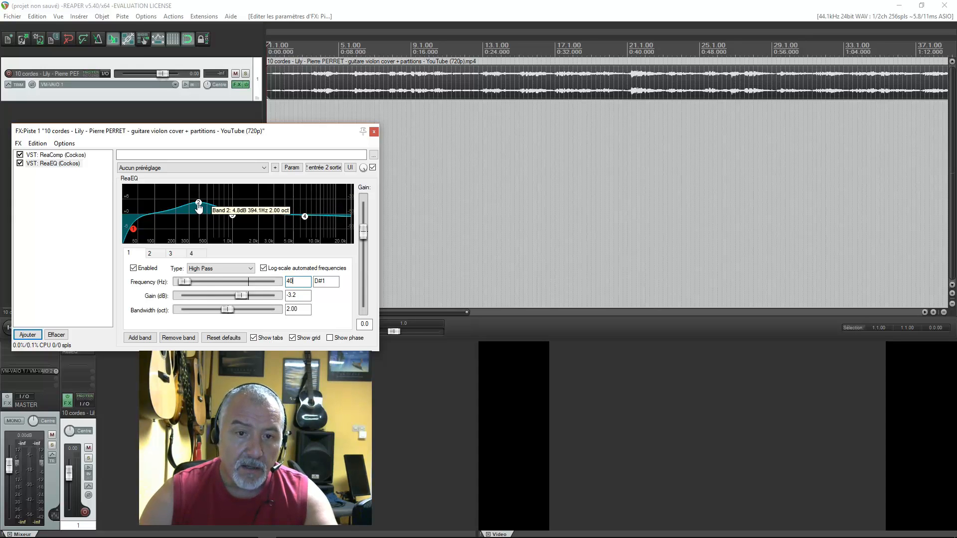
- Set ReaEQ band 2 to a frequency of 100 Hz and a gain of 2 dB
left_click(199, 204)
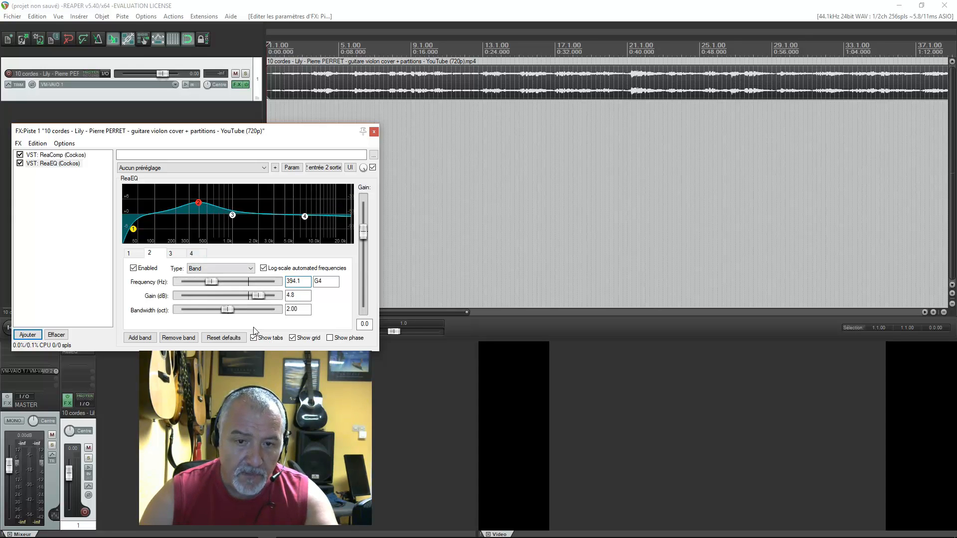
left_click_drag(305, 281, 282, 281)
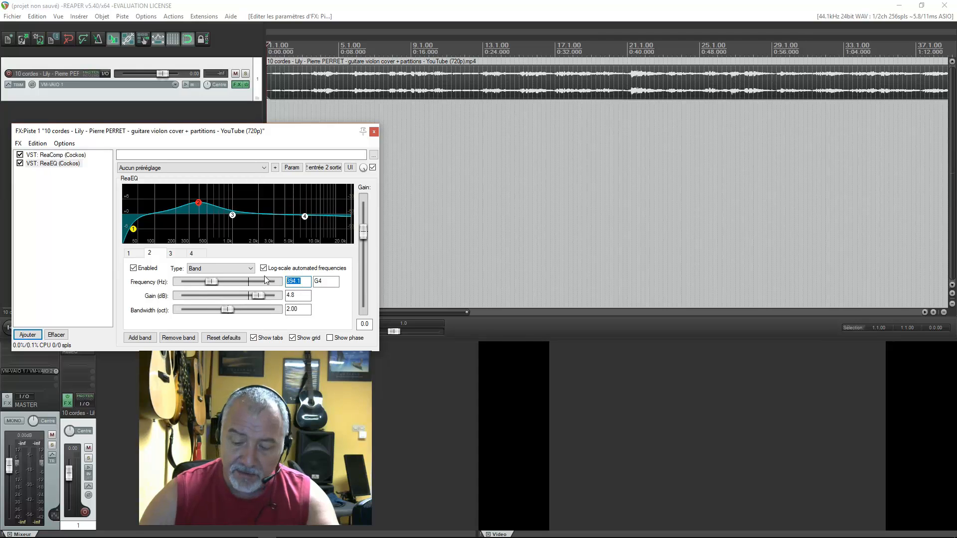
type("100")
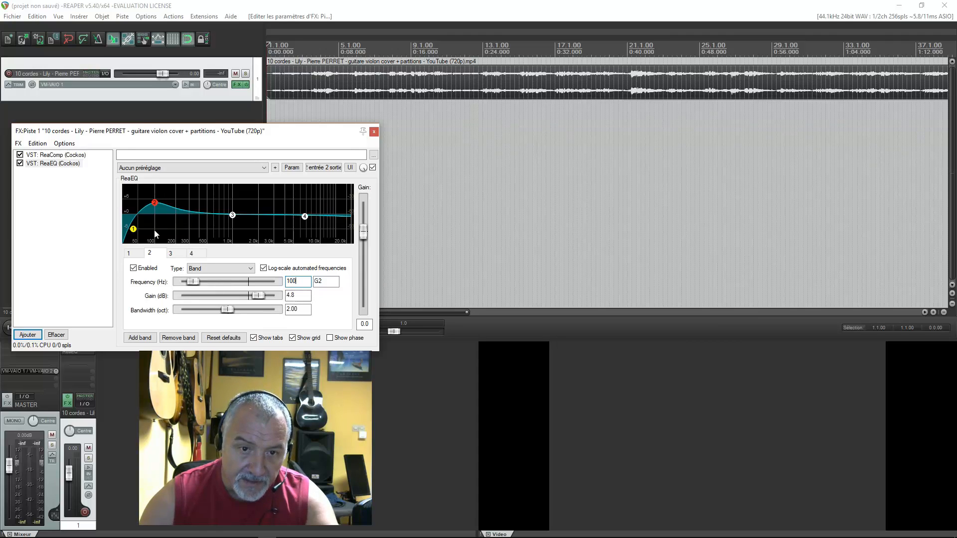
left_click_drag(300, 295, 268, 292)
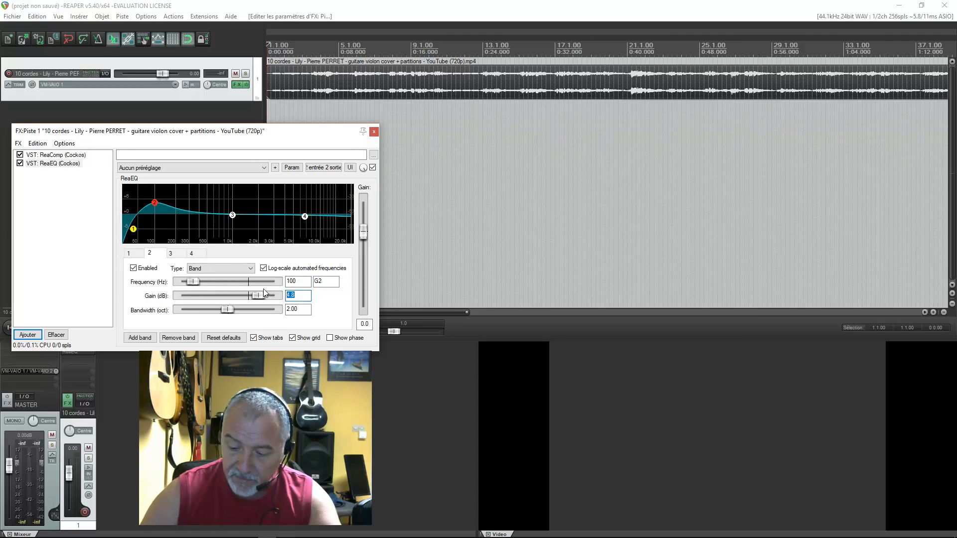
type("2")
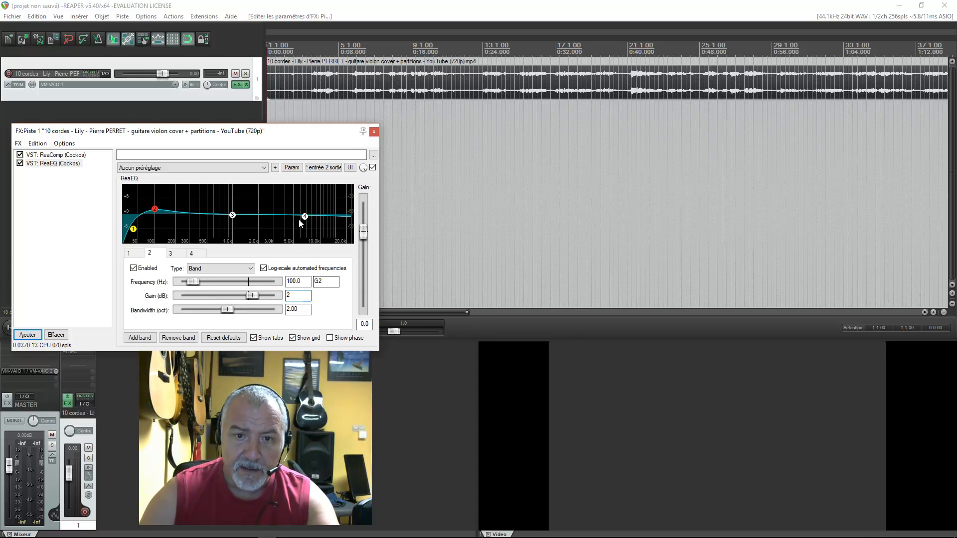
- Set ReaEQ band 3 to a frequency of 350 Hz and a gain of -1 dB
left_click(232, 216)
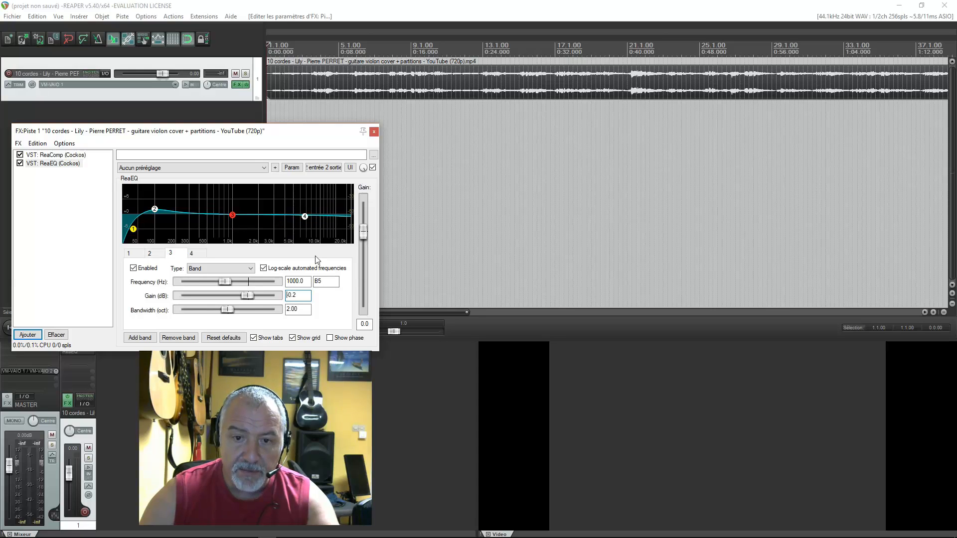
double_click(305, 282)
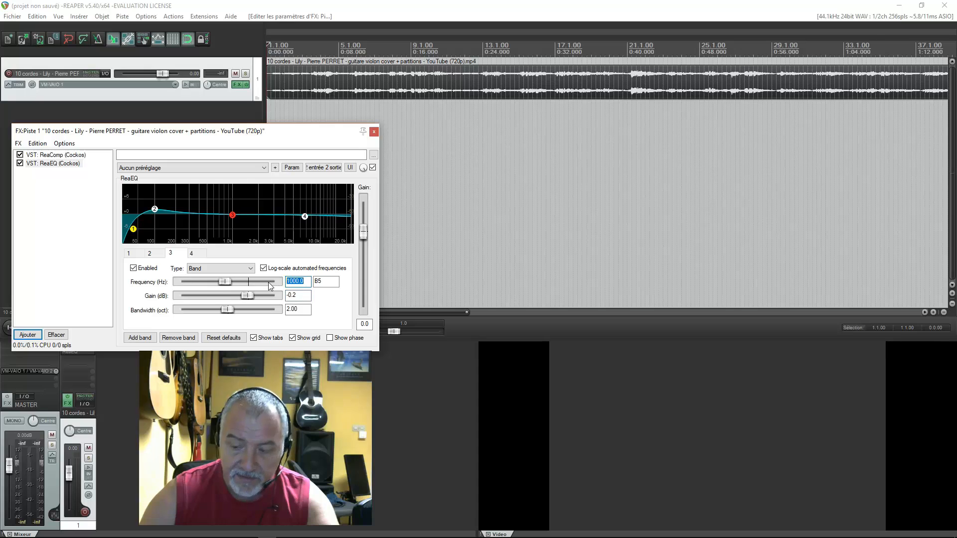
type("350")
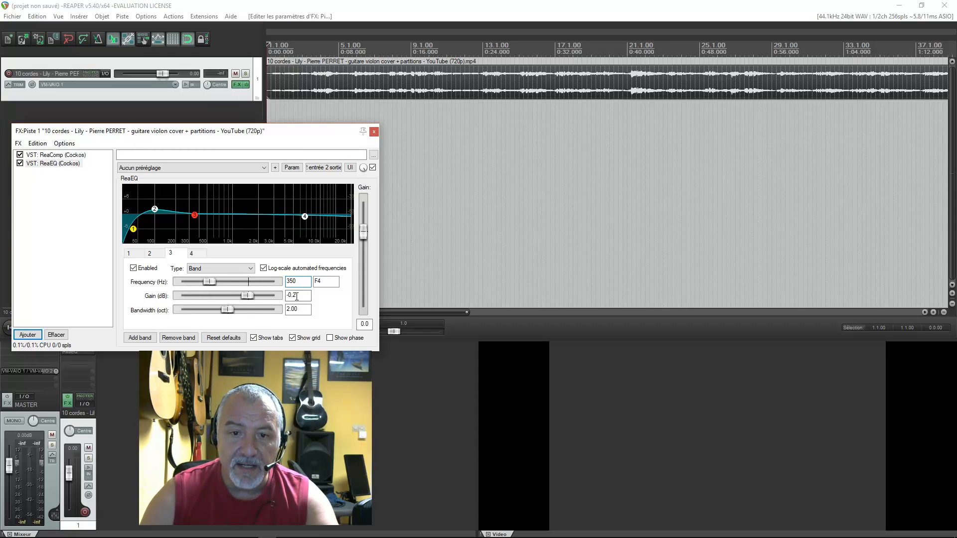
left_click_drag(296, 295, 290, 295)
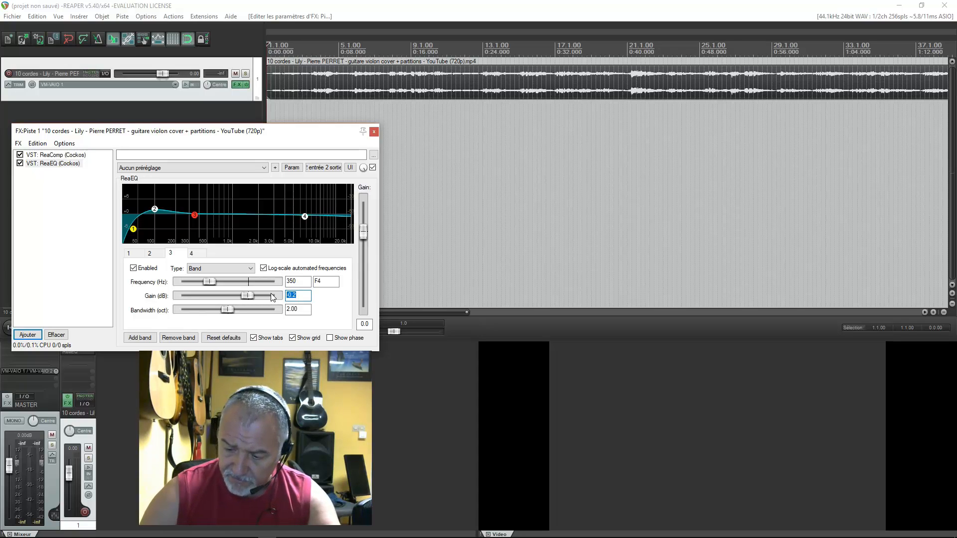
type("-1")
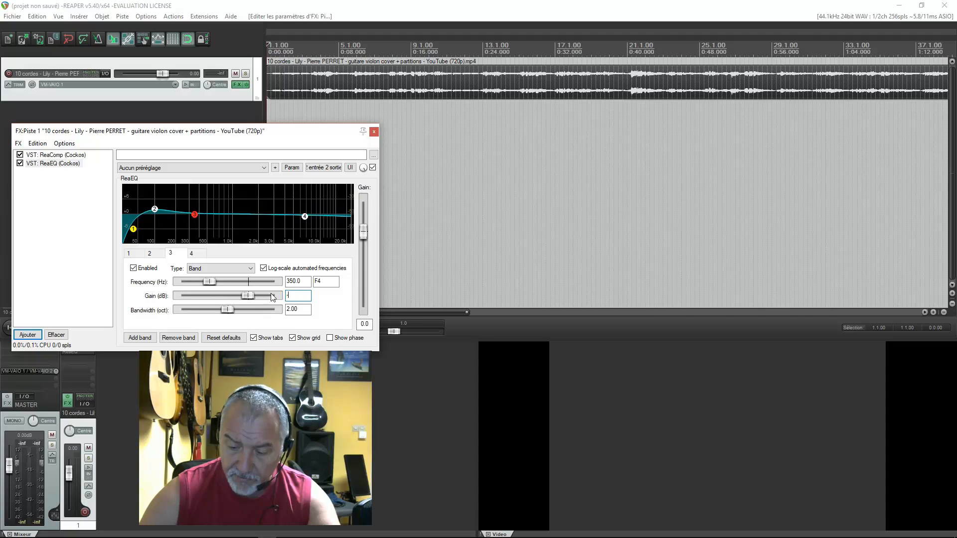
- Set the ReaEQ band 4 high shelf to a frequency of 4000 Hz and a gain of 2 dB
left_click(304, 218)
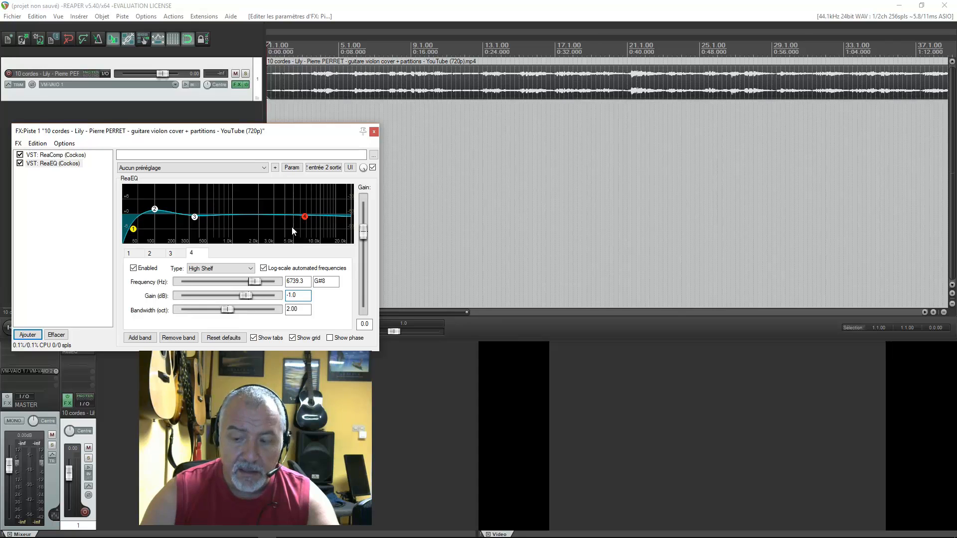
type("40")
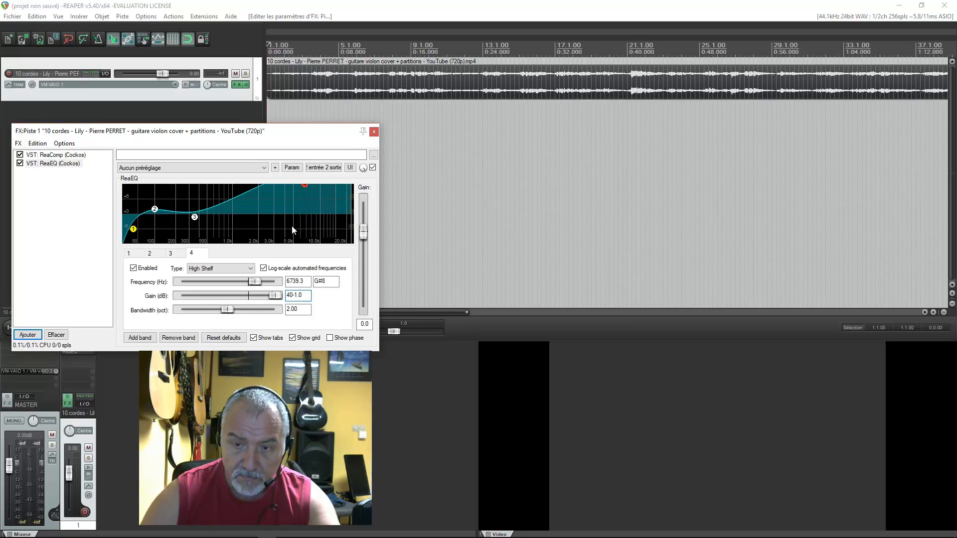
double_click(297, 281)
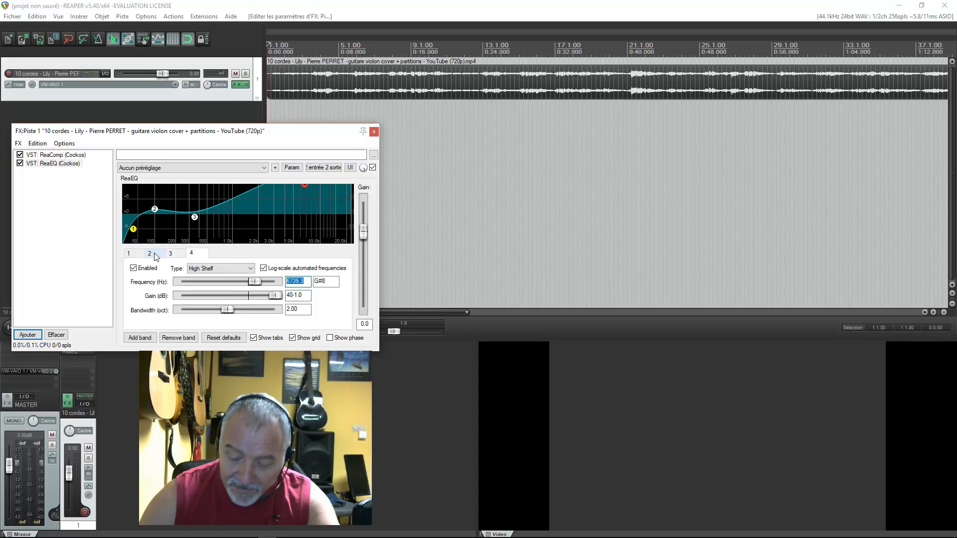
type("4000")
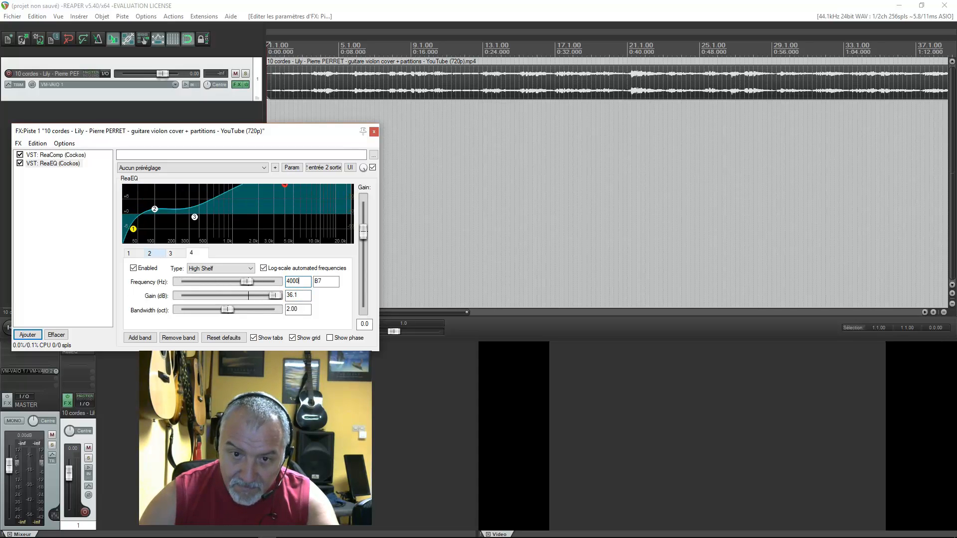
double_click(295, 295)
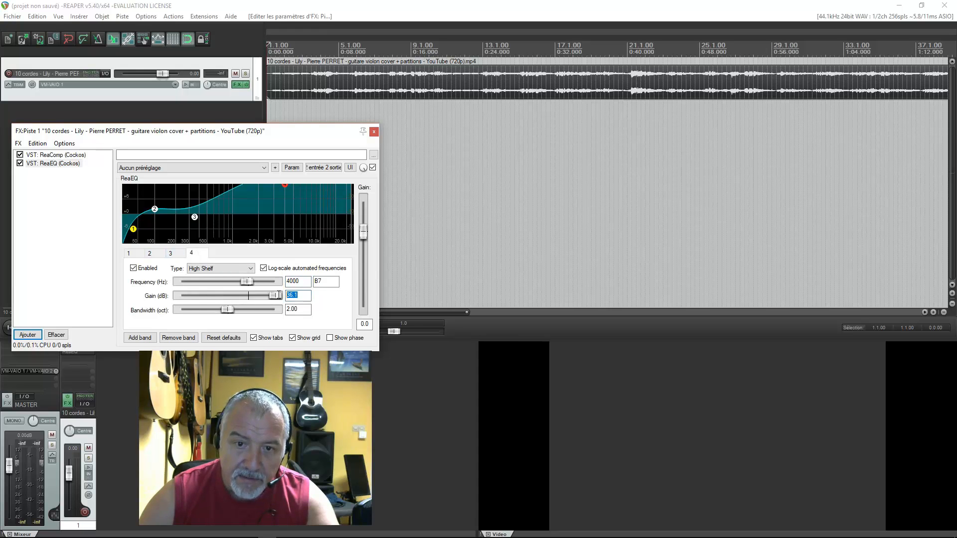
type("2")
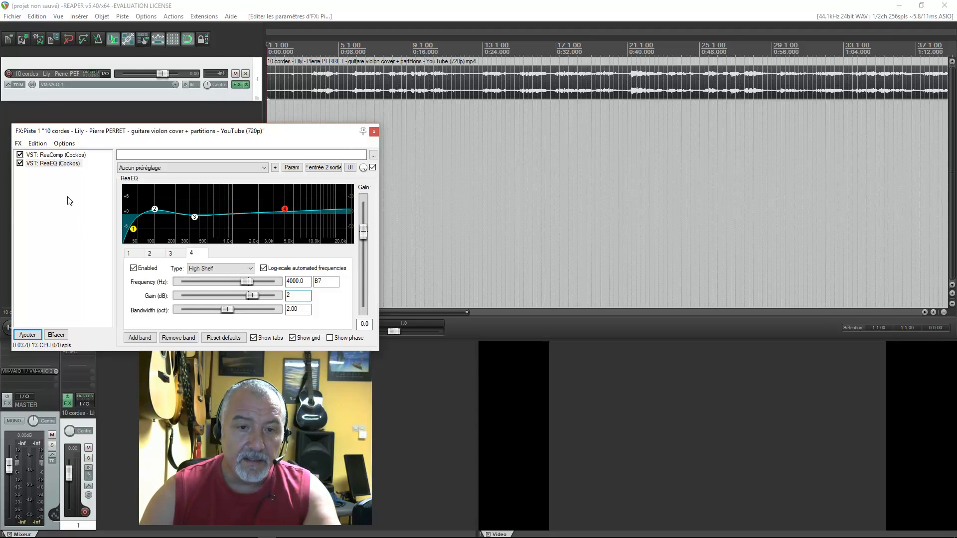
- Add the VST plug-in Classic Master Limiter (x86) (Kjaerhus Audio) after ReaEQ and remove it from the chain again
left_click(31, 335)
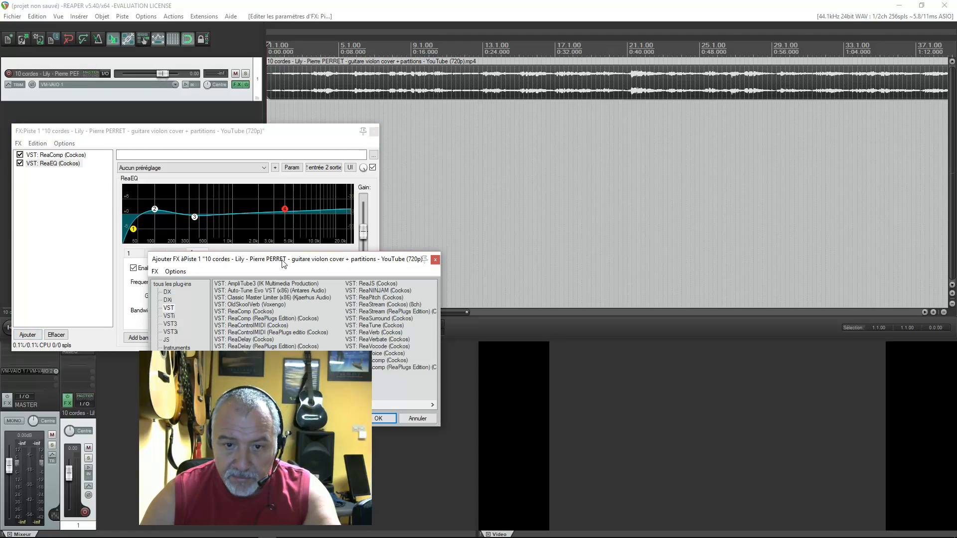
left_click(268, 298)
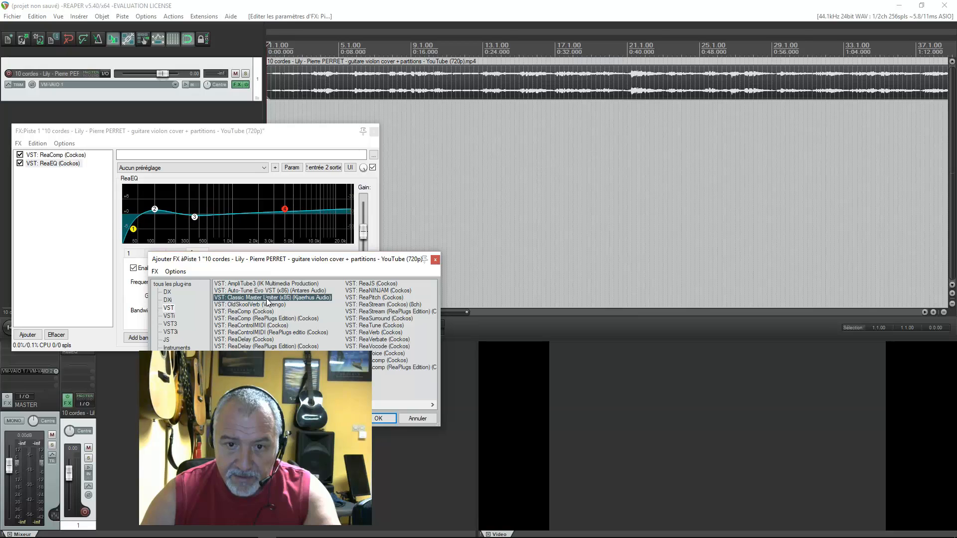
left_click(379, 418)
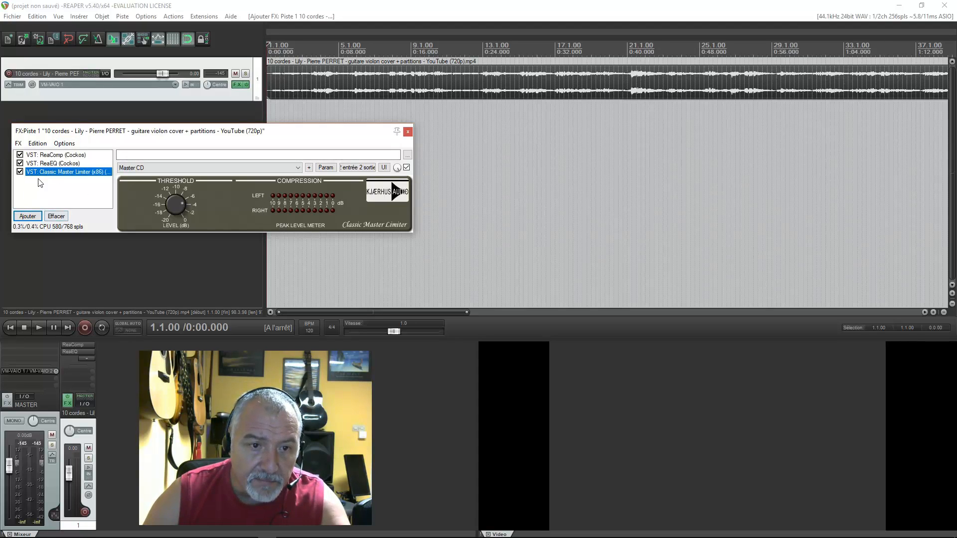
left_click(56, 216)
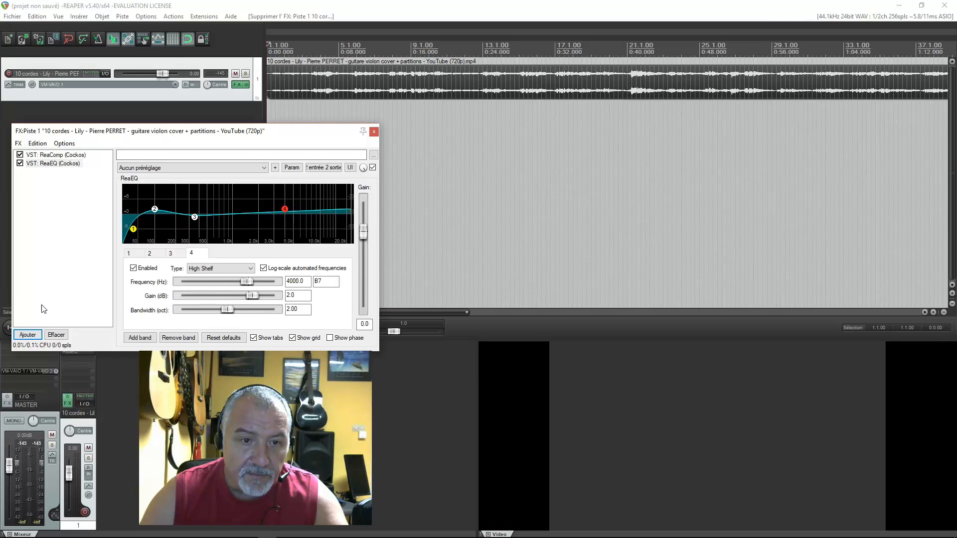
- Turn off the integrated bridged UI option for Classic Master Limiter (x86) and add the plug-in after ReaEQ, closing its separate window
left_click(27, 335)
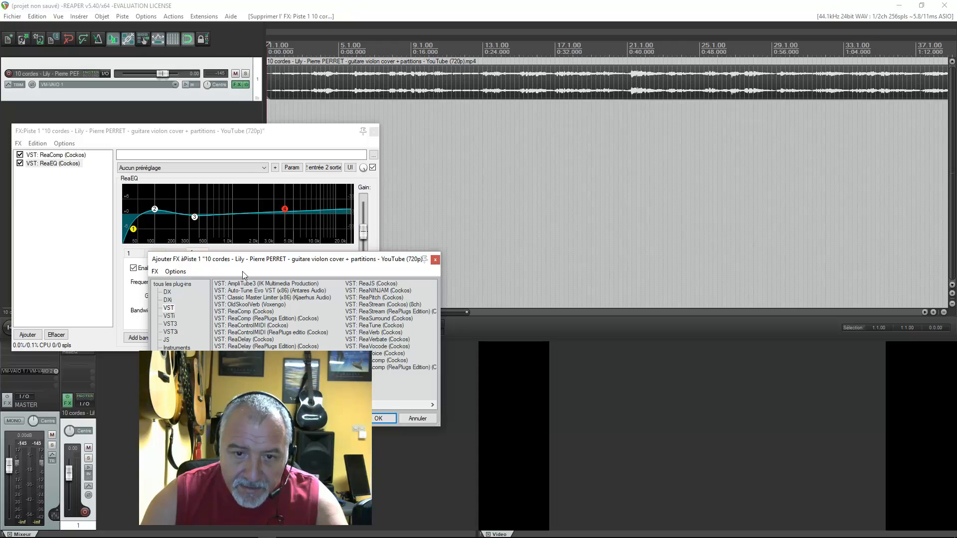
left_click(243, 298)
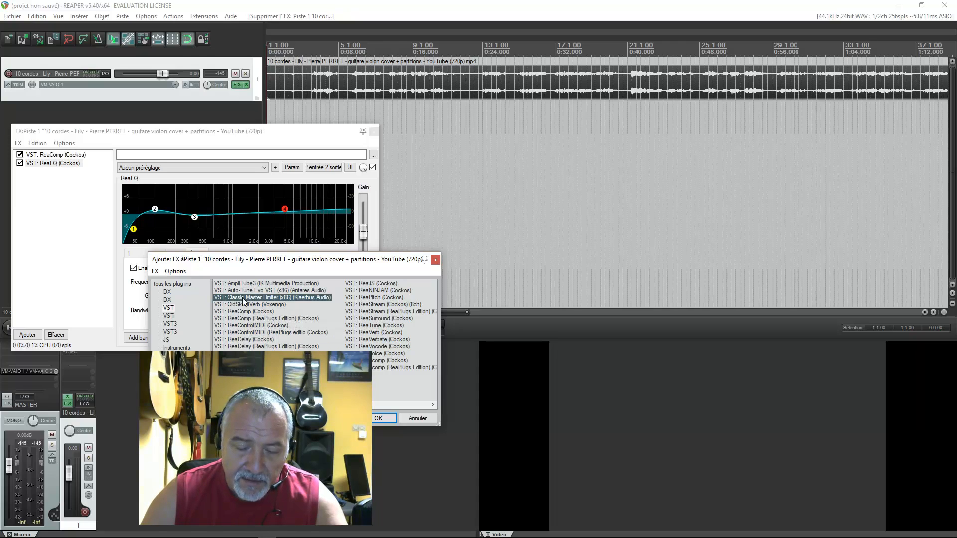
right_click(298, 300)
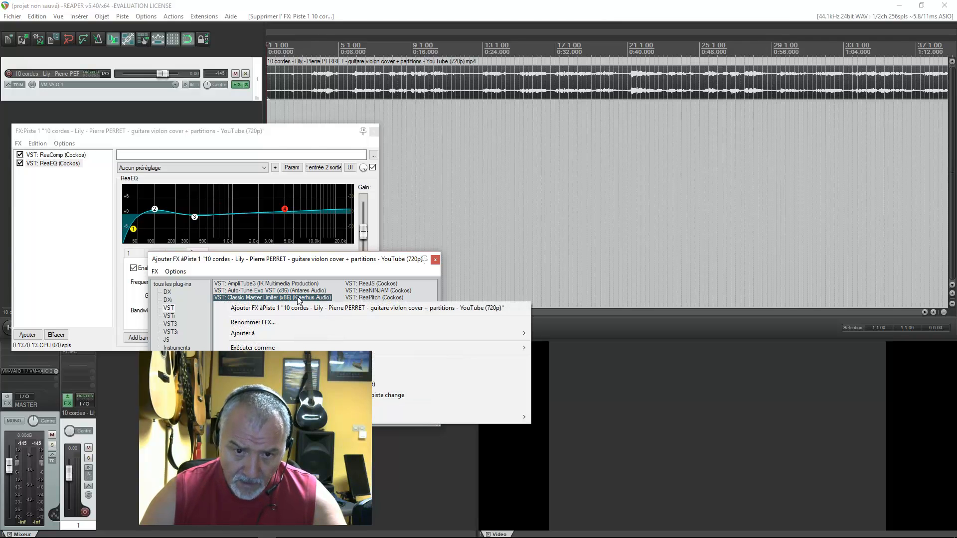
mouse_move(272, 347)
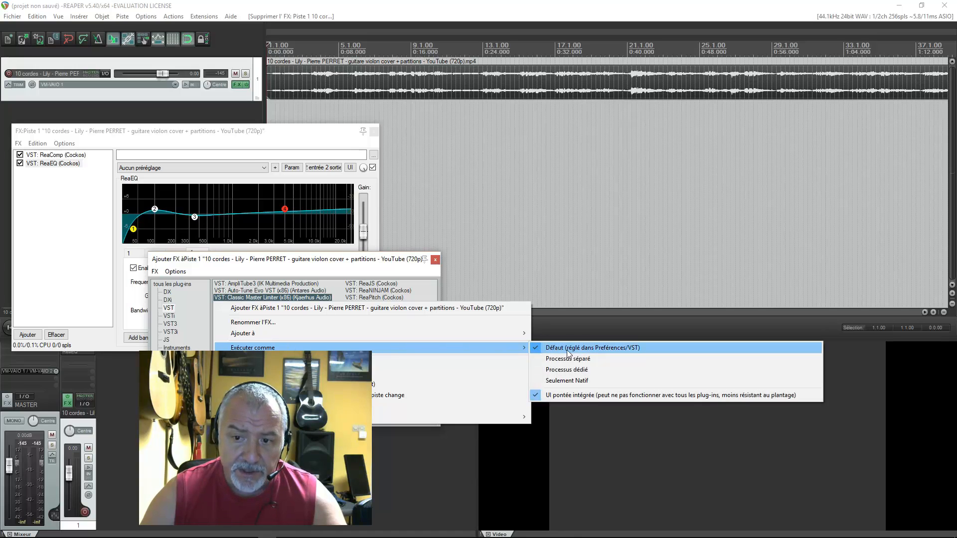
left_click(620, 396)
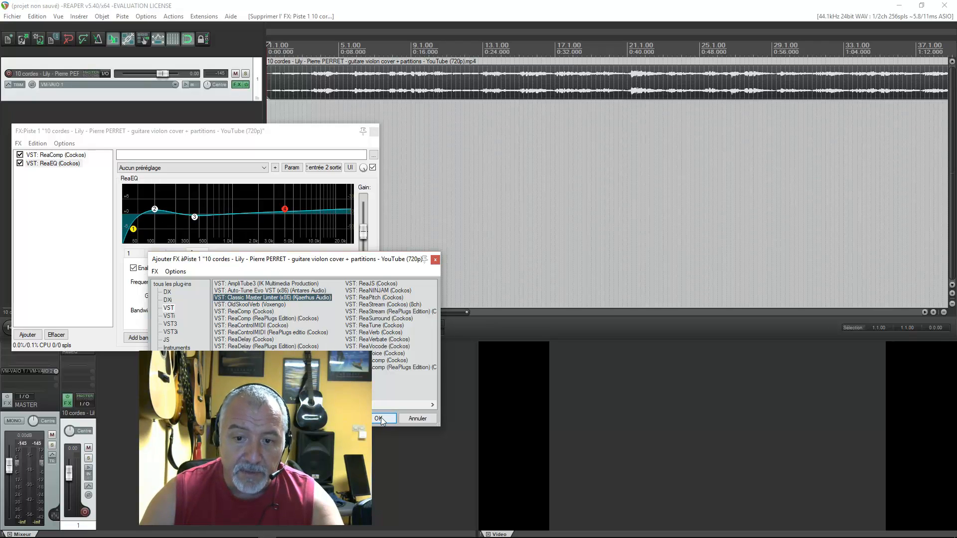
double_click(258, 297)
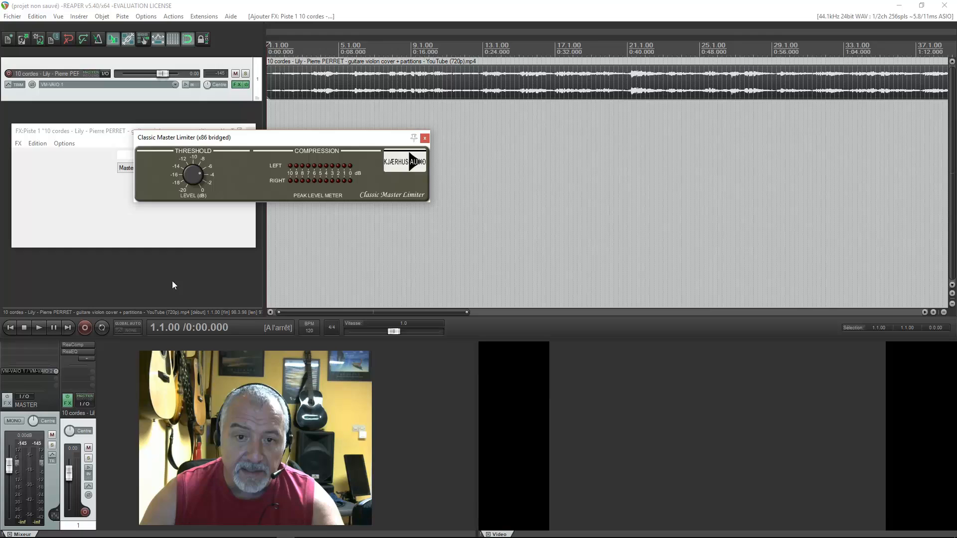
left_click(424, 138)
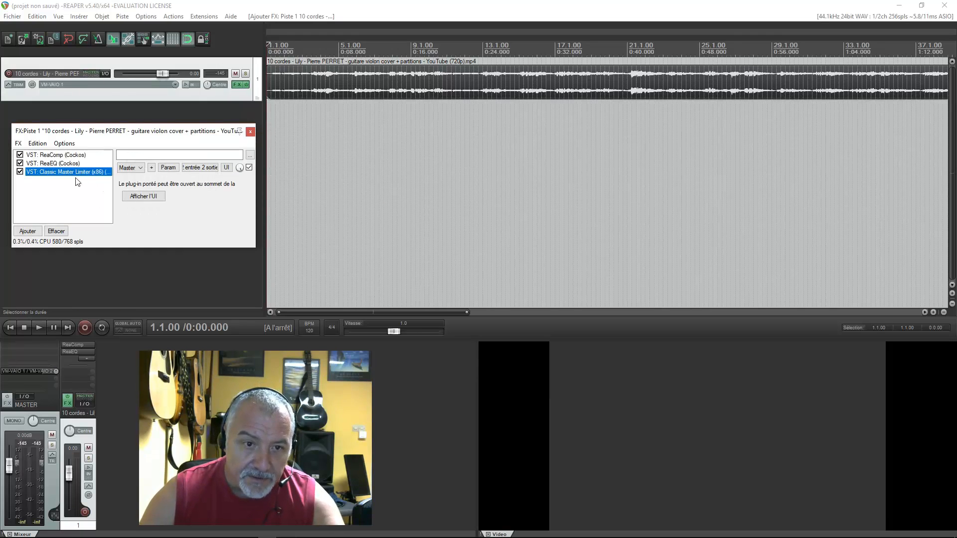
- Remove Classic Master Limiter (x86), turn on its integrated bridged UI option, and add it back after ReaEQ
left_click(62, 233)
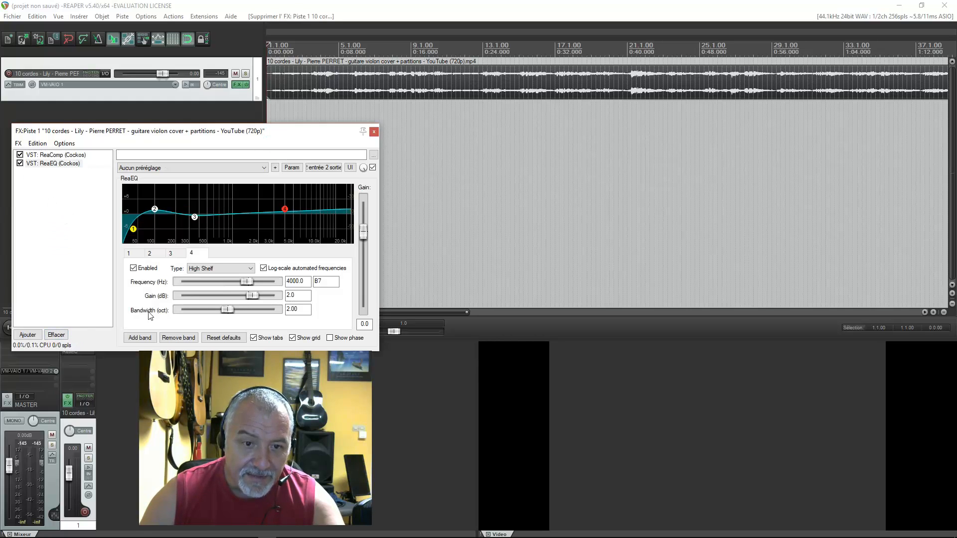
left_click(27, 335)
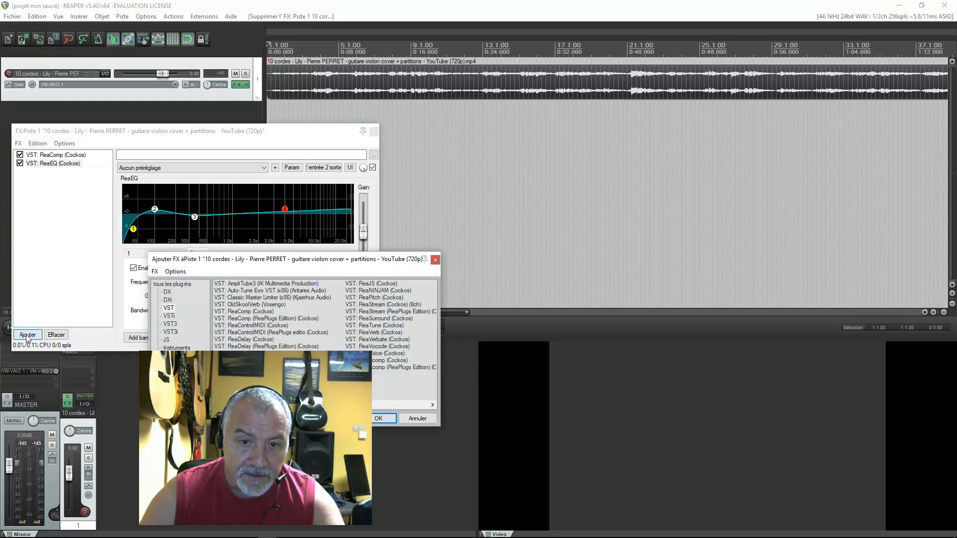
left_click(263, 298)
right_click(266, 299)
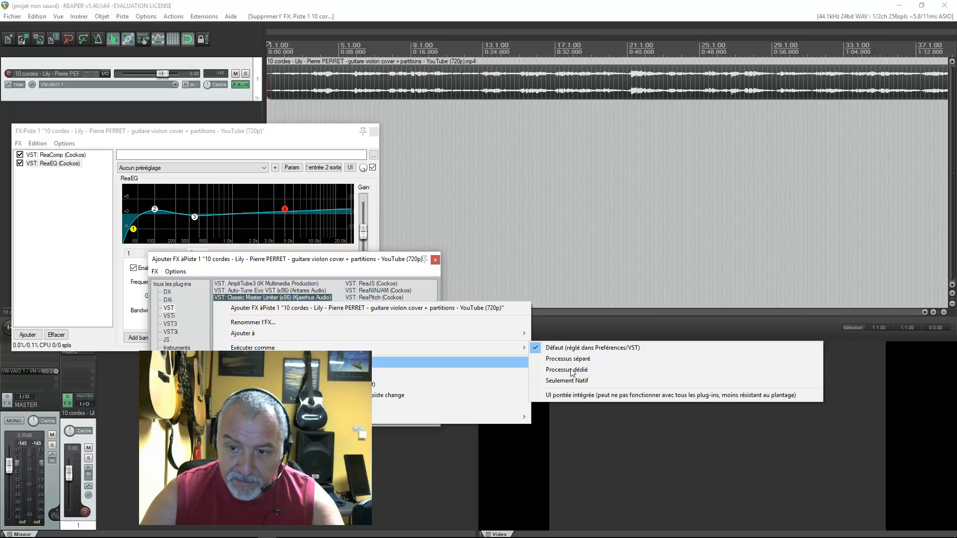
left_click(551, 395)
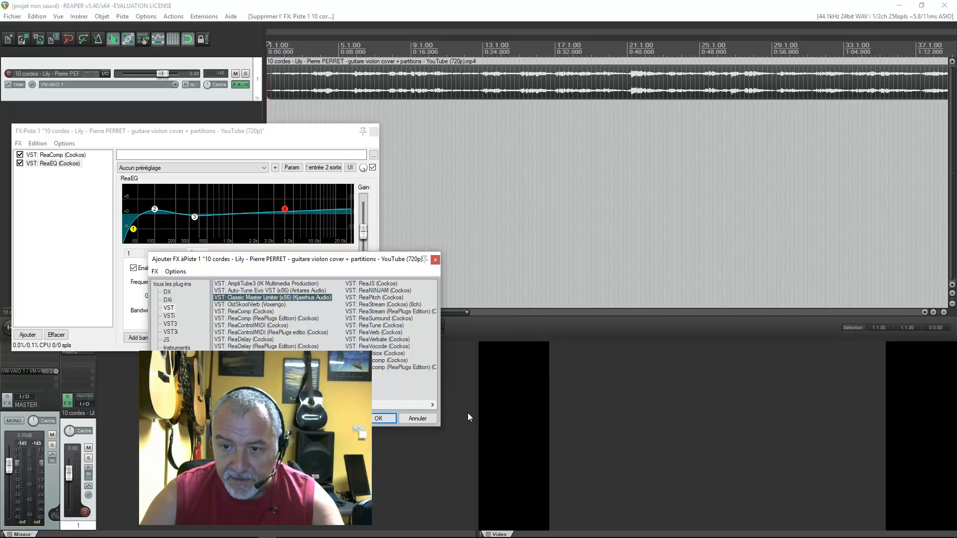
left_click(379, 421)
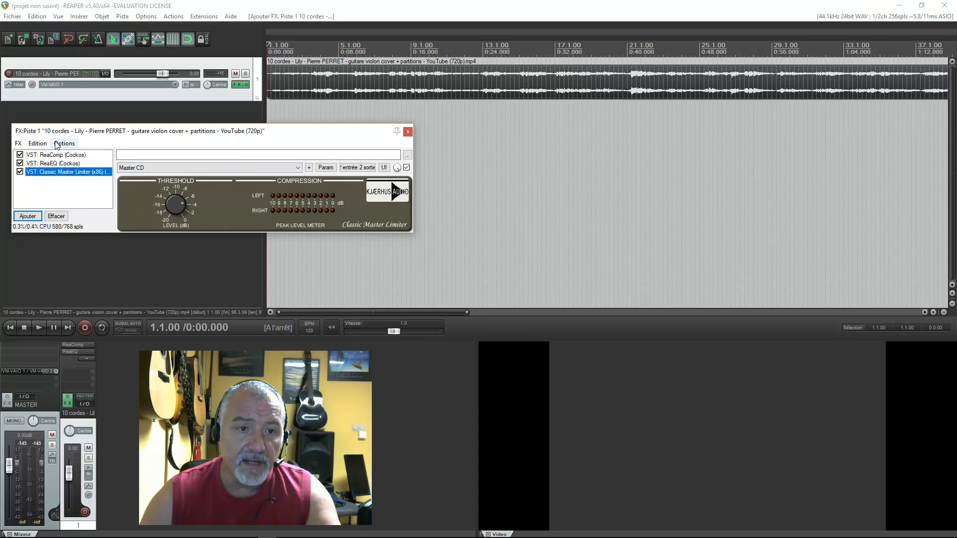
- Save the track's complete FX chain in the FXChains folder as "ma chaine master"
left_click(19, 144)
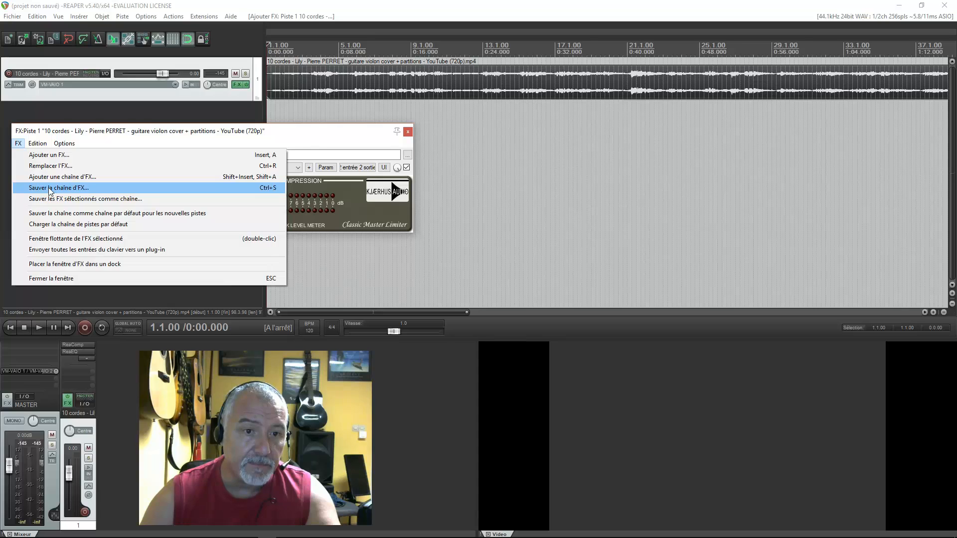
left_click(50, 189)
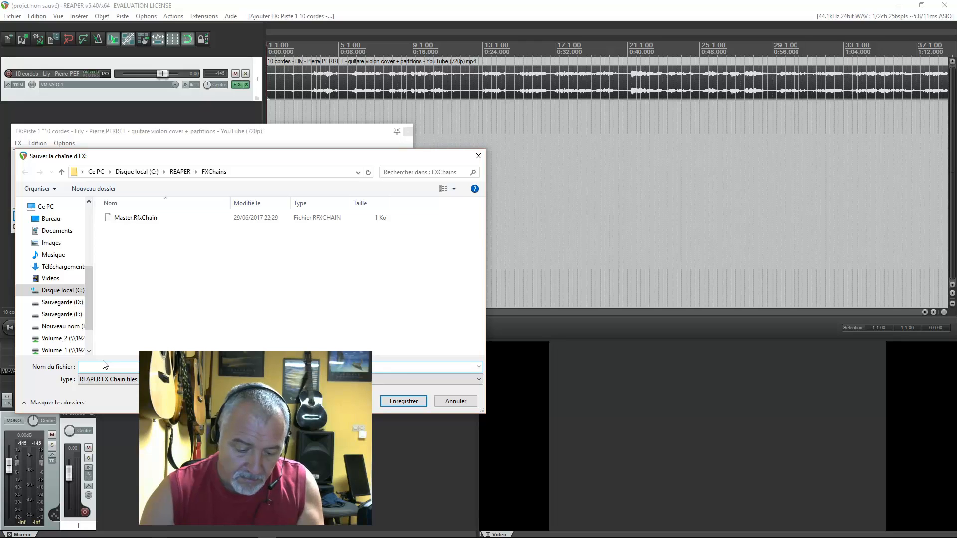
type("ma chaine master")
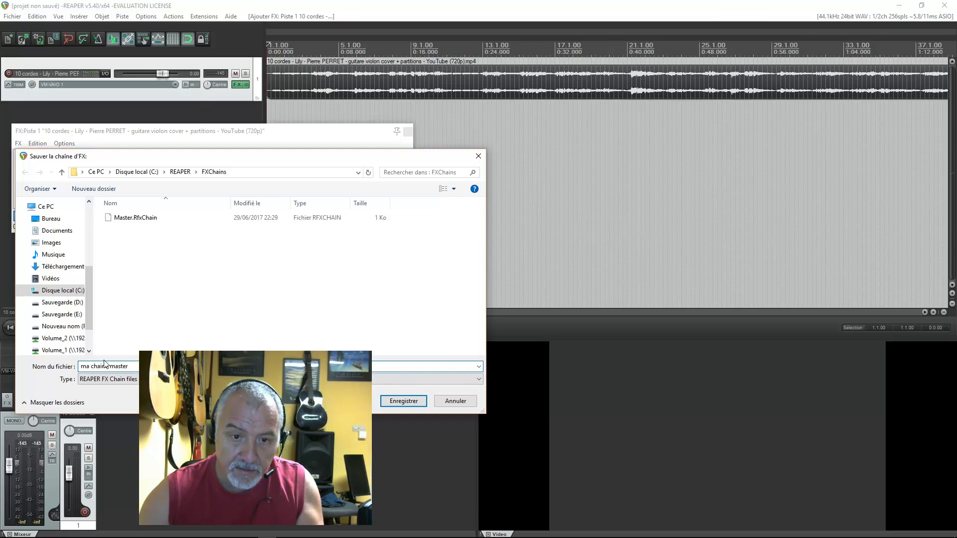
left_click(399, 401)
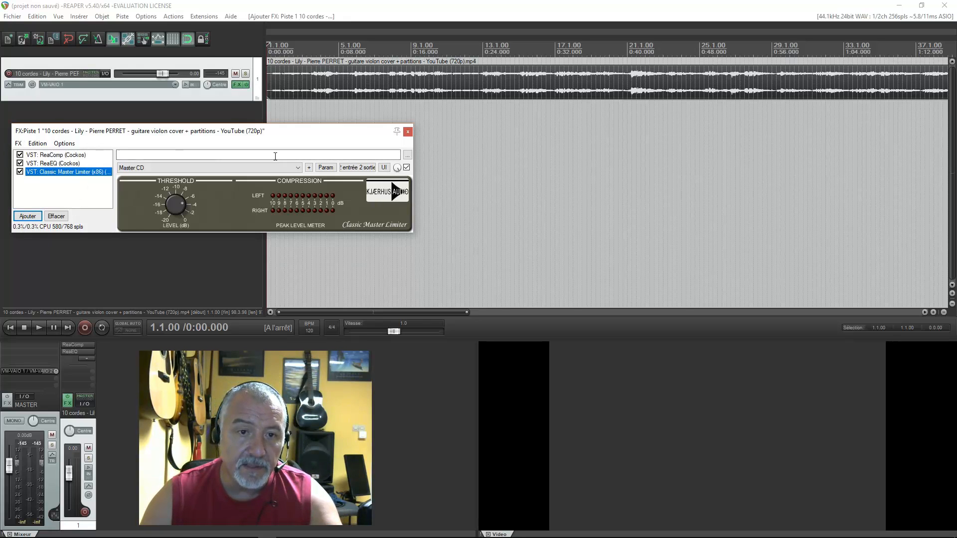
- Remove Classic Master Limiter, ReaEQ and ReaComp from the track's FX chain and close the FX window
left_click(56, 216)
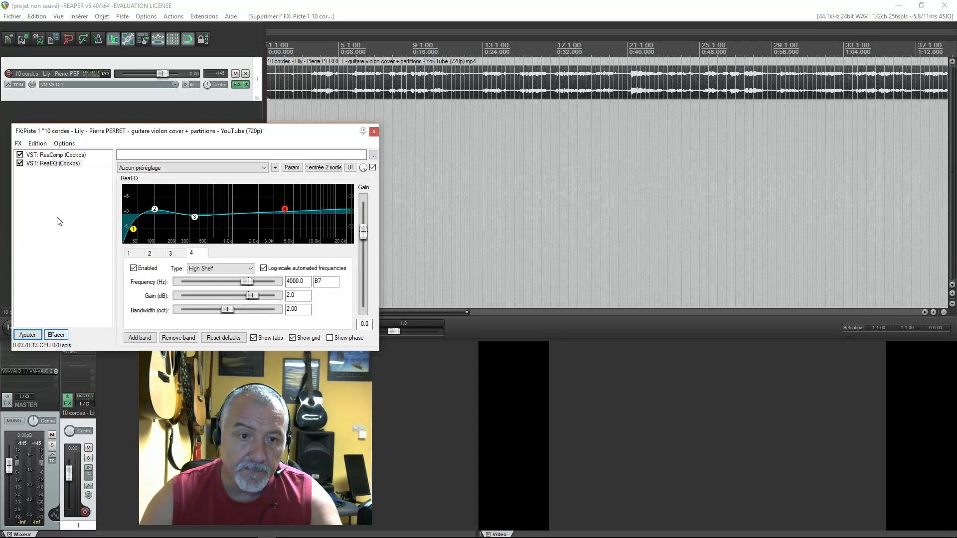
left_click(57, 334)
left_click(56, 320)
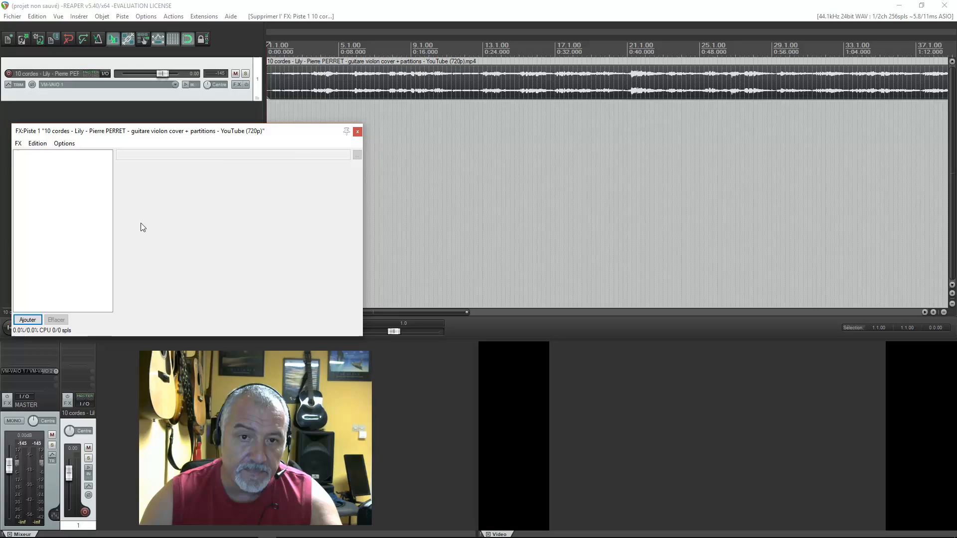
left_click(357, 131)
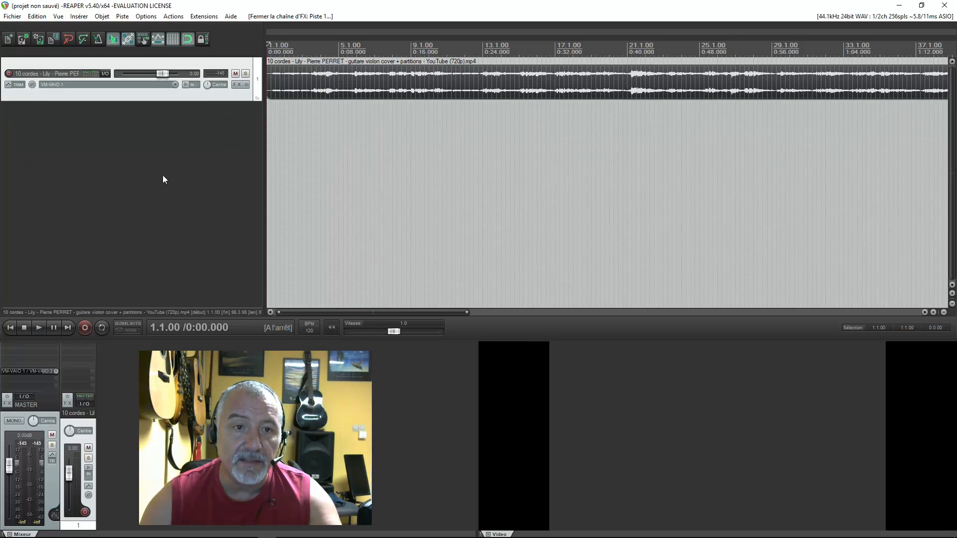
- Load the saved FX chain "ma chaine master.RfxChain" onto the track, without adding any individual plug-in
left_click(238, 84)
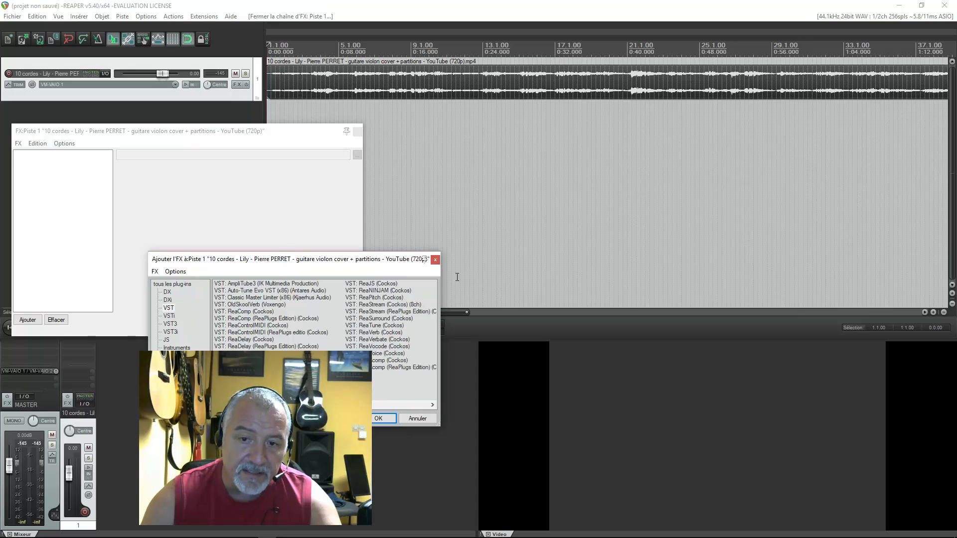
left_click(436, 259)
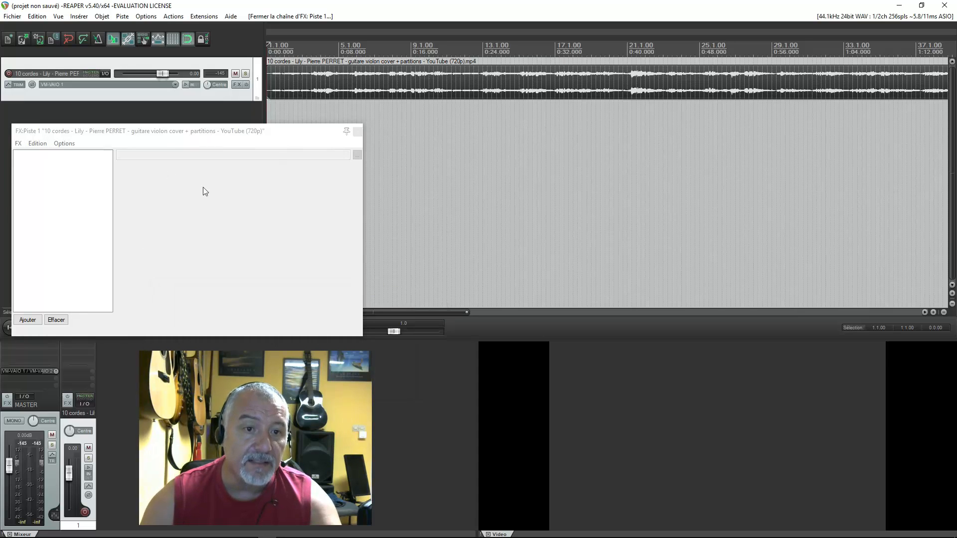
left_click(19, 143)
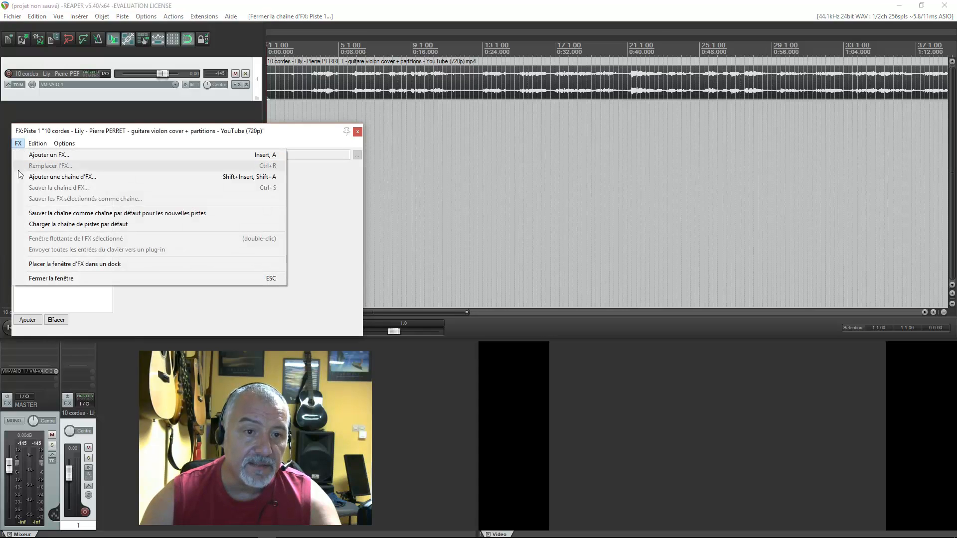
left_click(79, 178)
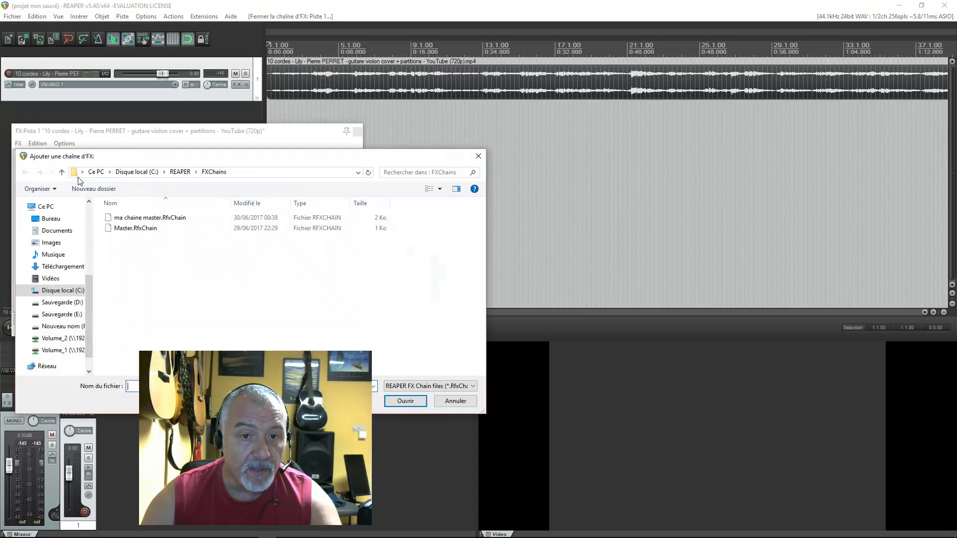
left_click(154, 219)
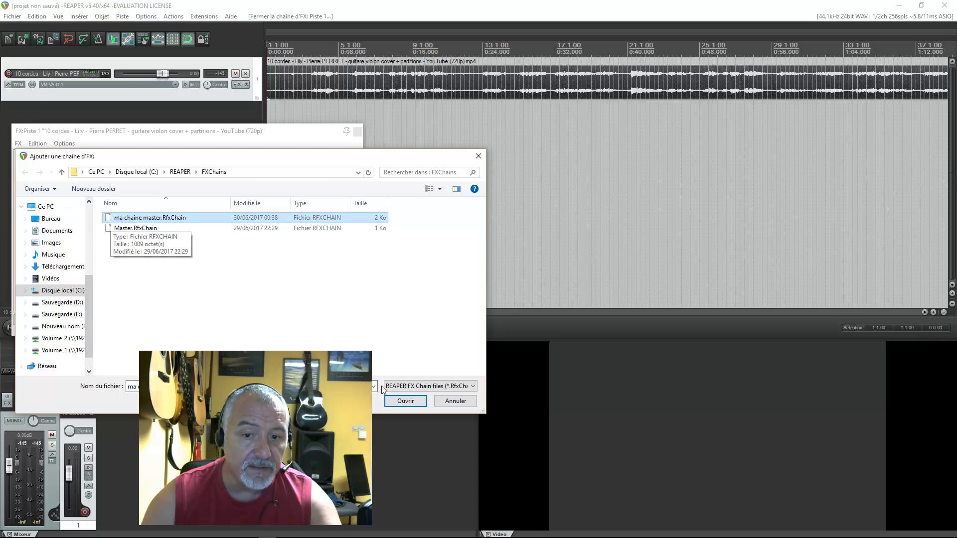
left_click(405, 400)
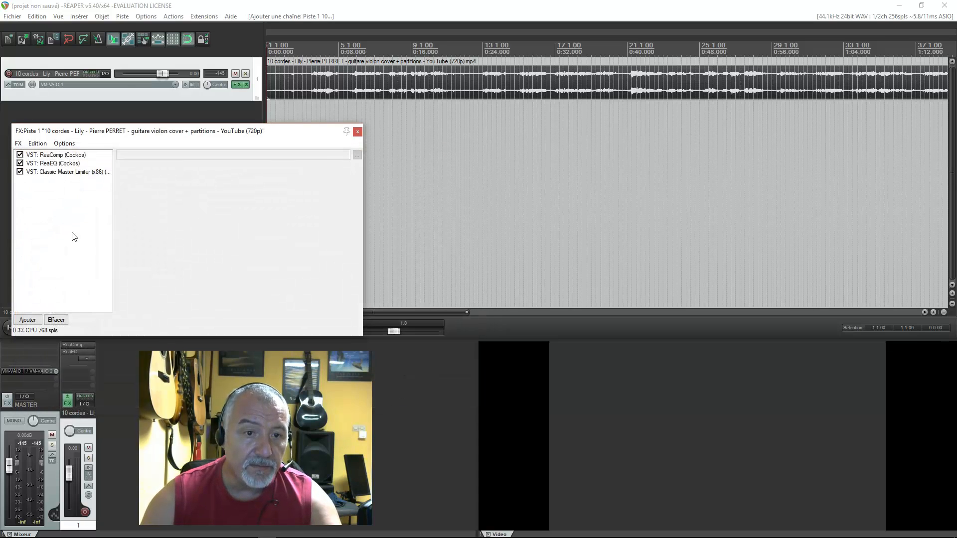
- Check the settings of ReaComp, ReaEQ and Classic Master Limiter in the loaded chain
left_click(60, 155)
left_click(58, 163)
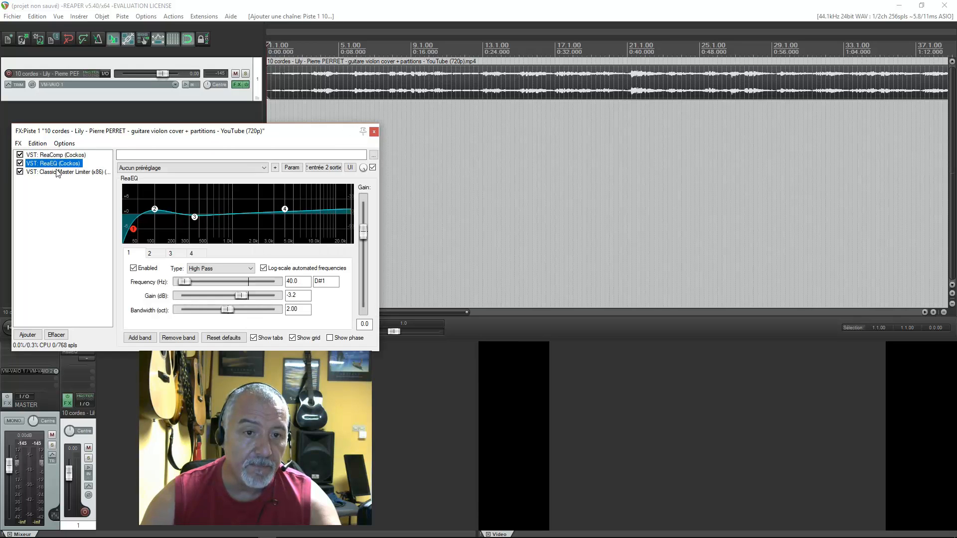
left_click(57, 171)
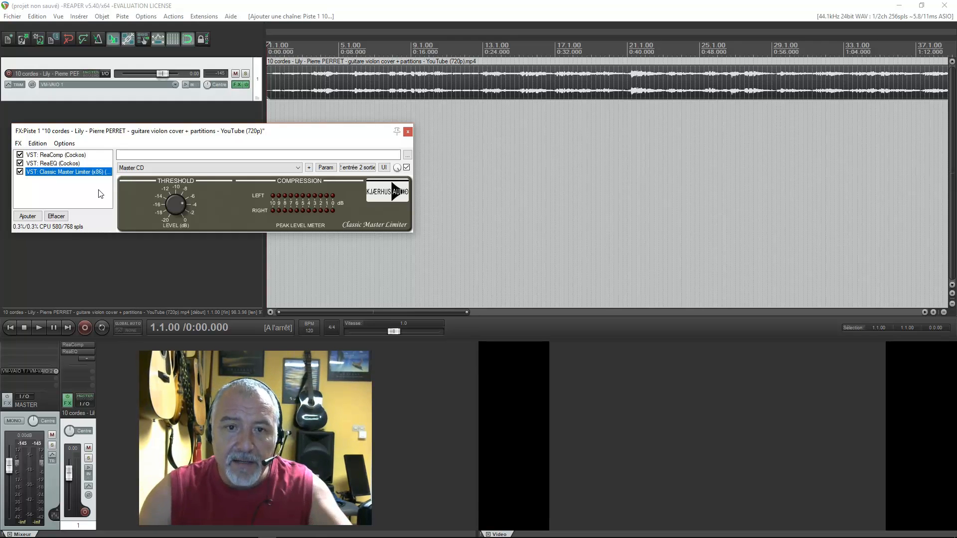
left_click_drag(223, 133, 226, 164)
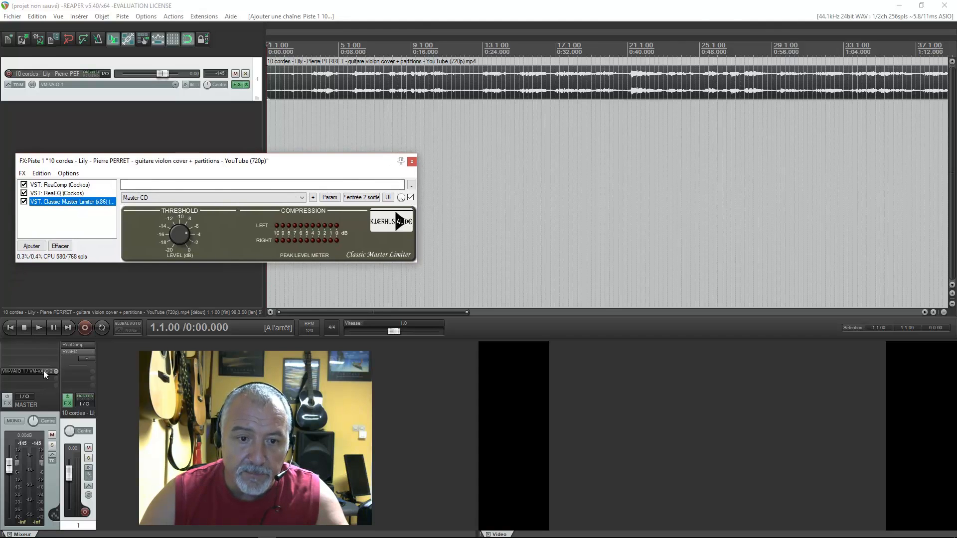
- Play the track from the start and lower the ReaComp threshold to -21.2 dB
left_click(52, 185)
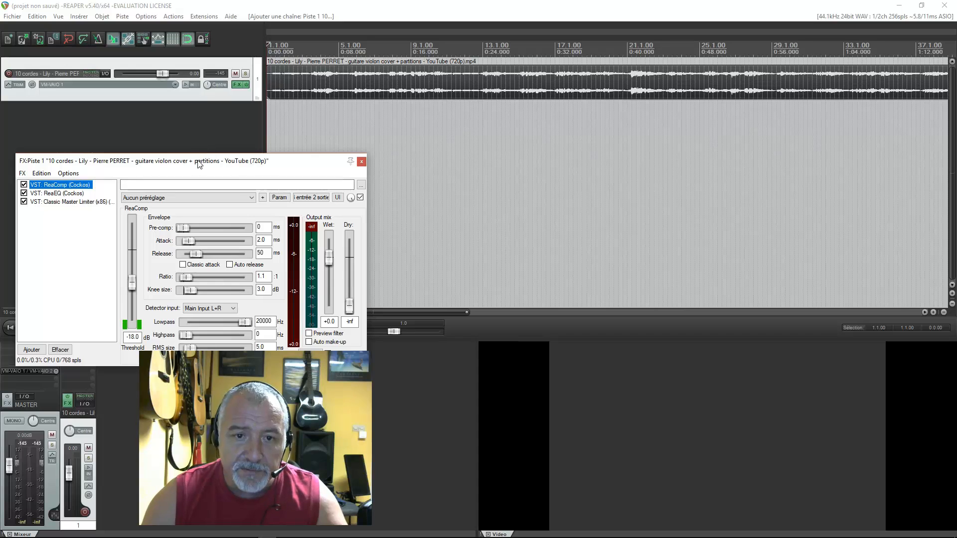
left_click_drag(200, 163, 391, 140)
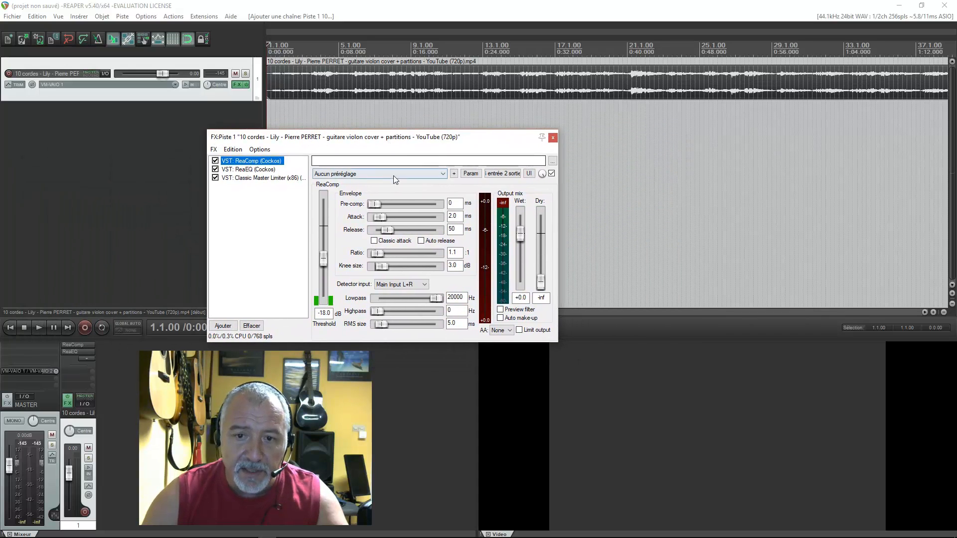
left_click(39, 326)
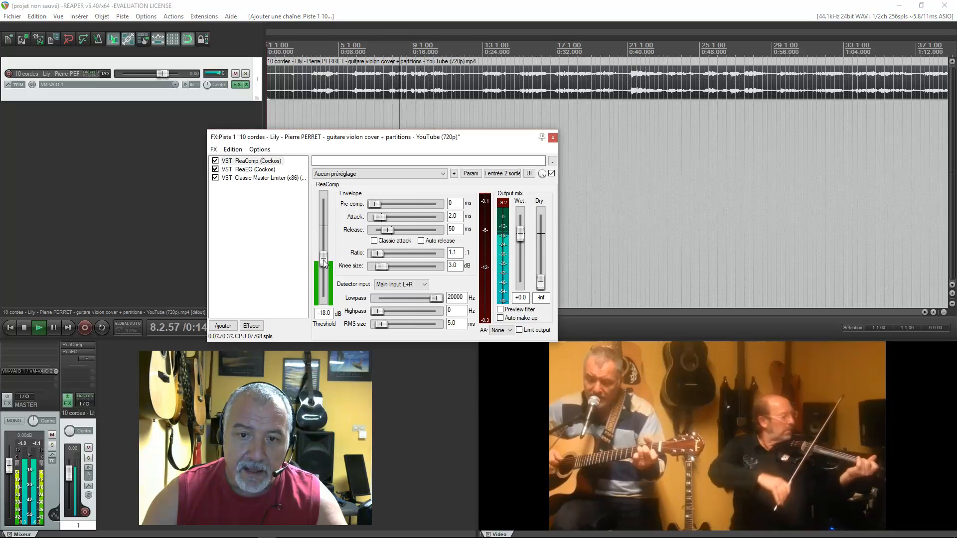
left_click_drag(323, 260, 324, 267)
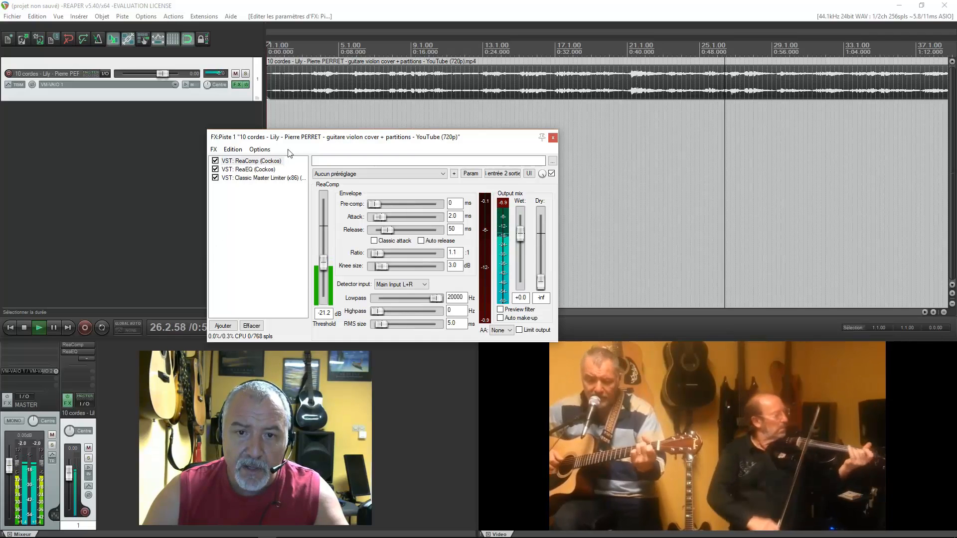
- Review the settings of all four ReaEQ bands against the live spectrum while the track plays
left_click(247, 170)
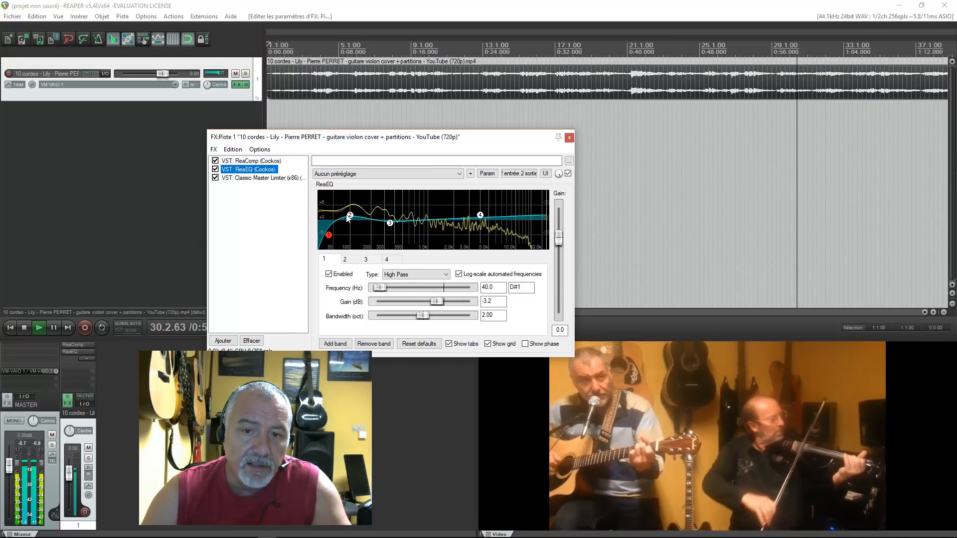
mouse_move(350, 216)
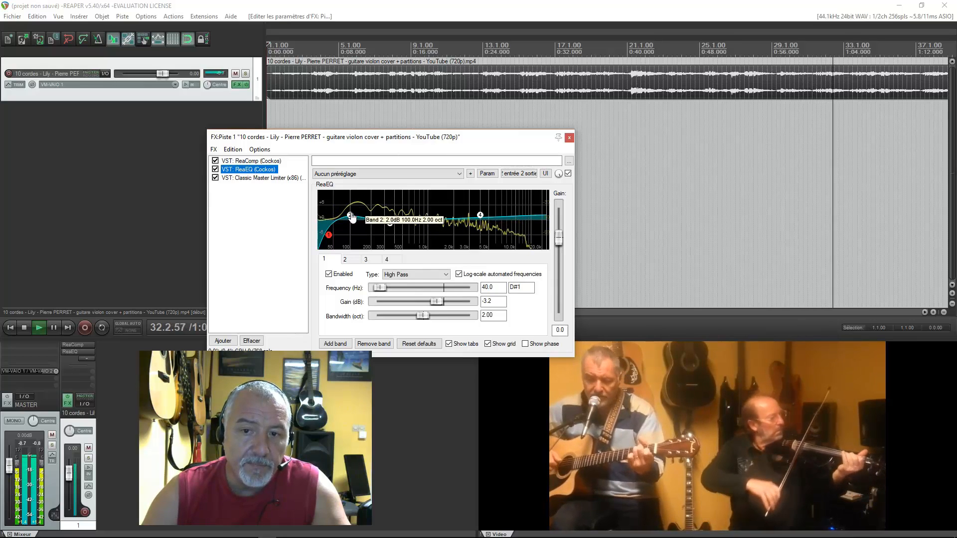
mouse_move(480, 216)
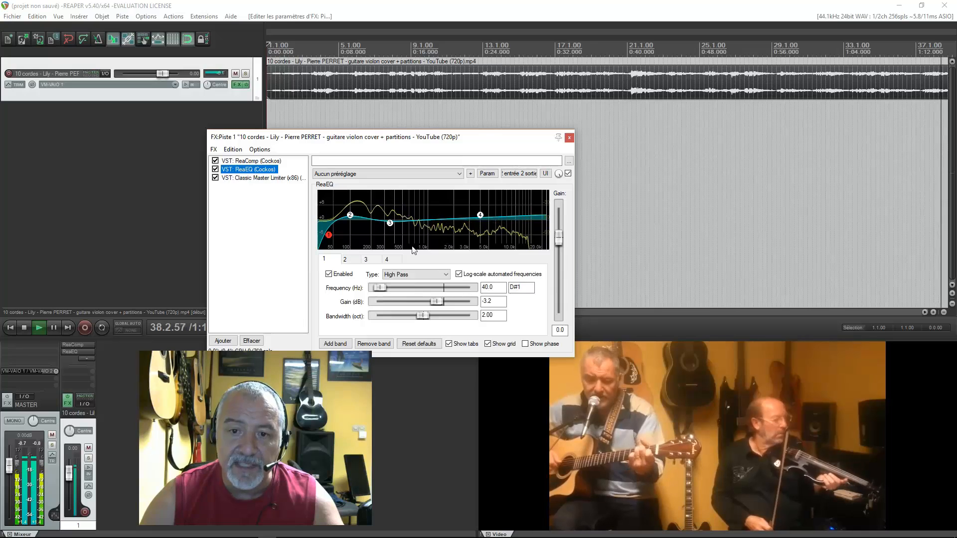
left_click(350, 218)
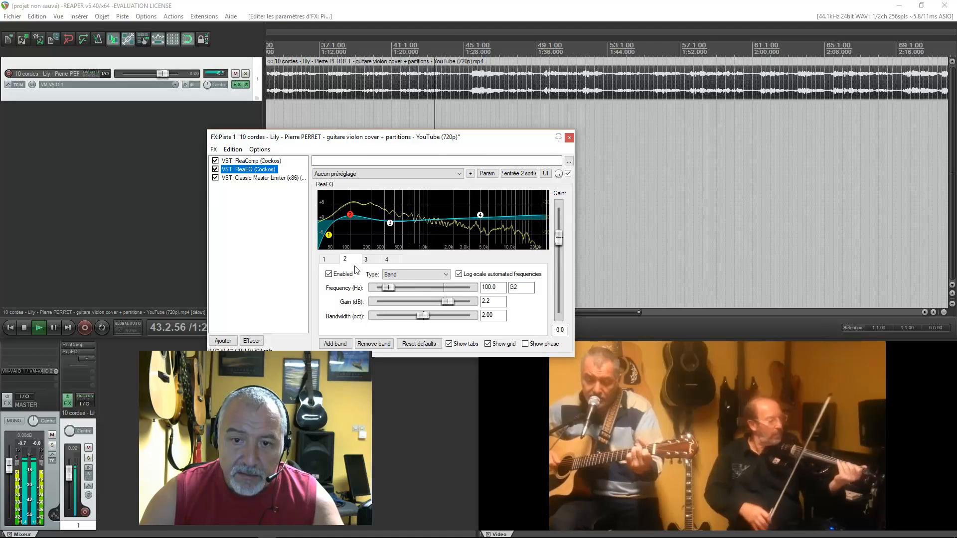
left_click(324, 259)
left_click(346, 259)
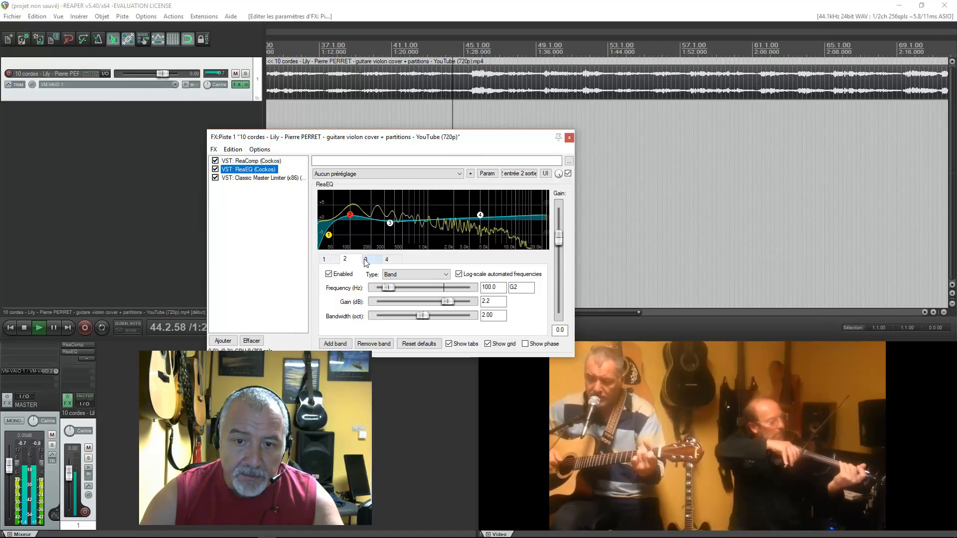
left_click(365, 259)
left_click(386, 259)
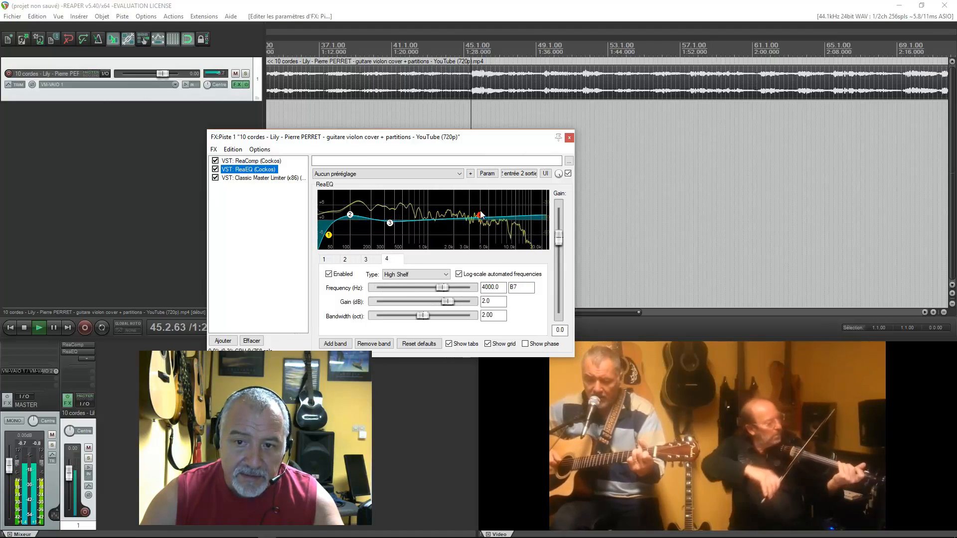
- Raise the ReaEQ gain to 3.1 dB on band 2 and to 3.8 dB on the band 4 high shelf
left_click(346, 261)
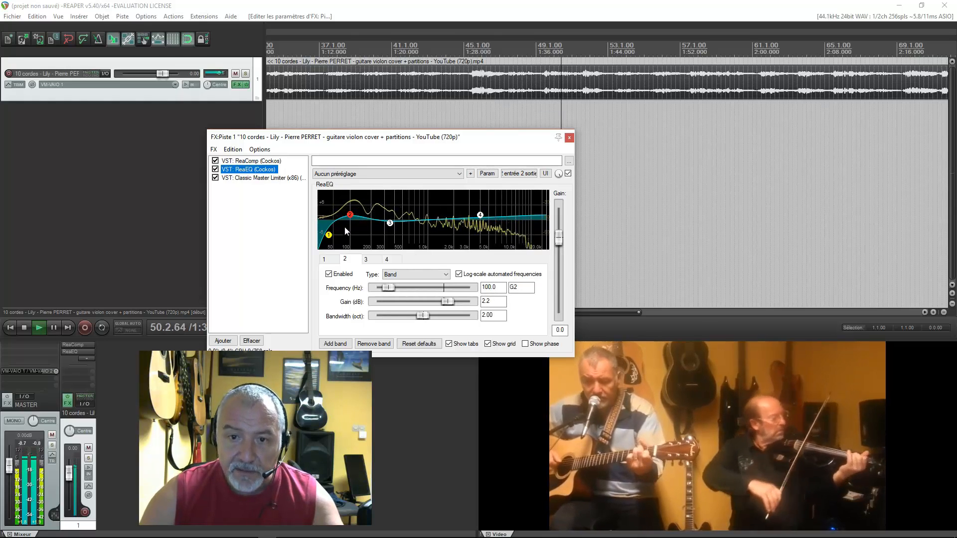
left_click(448, 302)
left_click_drag(450, 304, 451, 305)
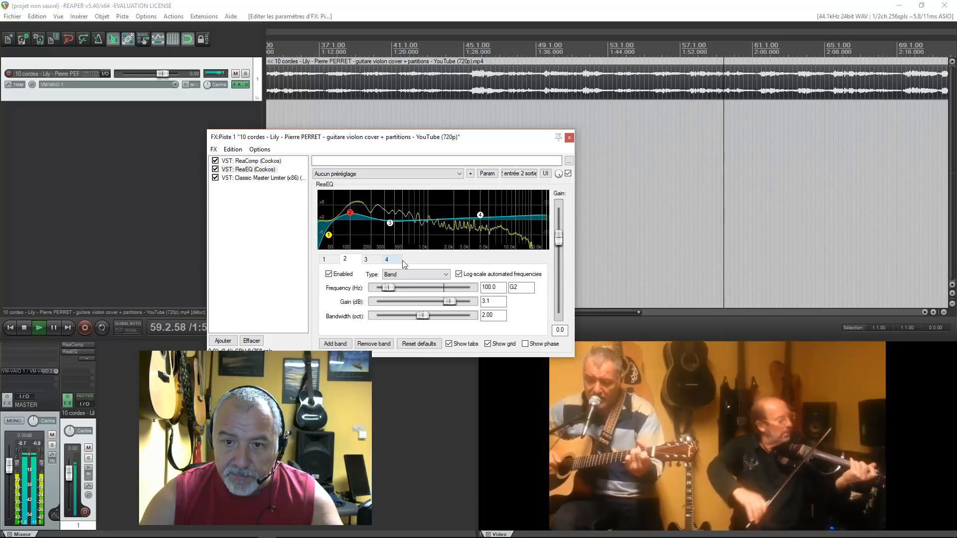
left_click(480, 215)
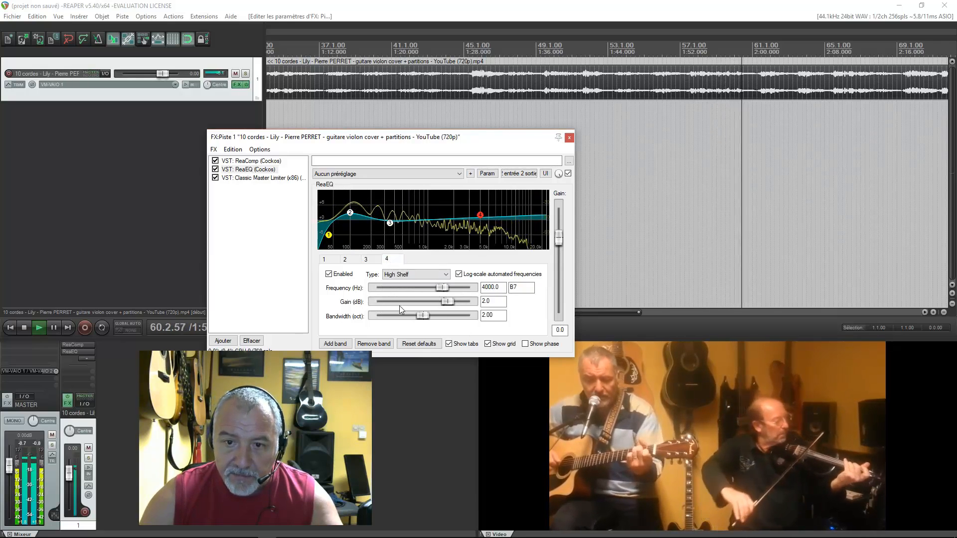
left_click_drag(451, 303, 454, 303)
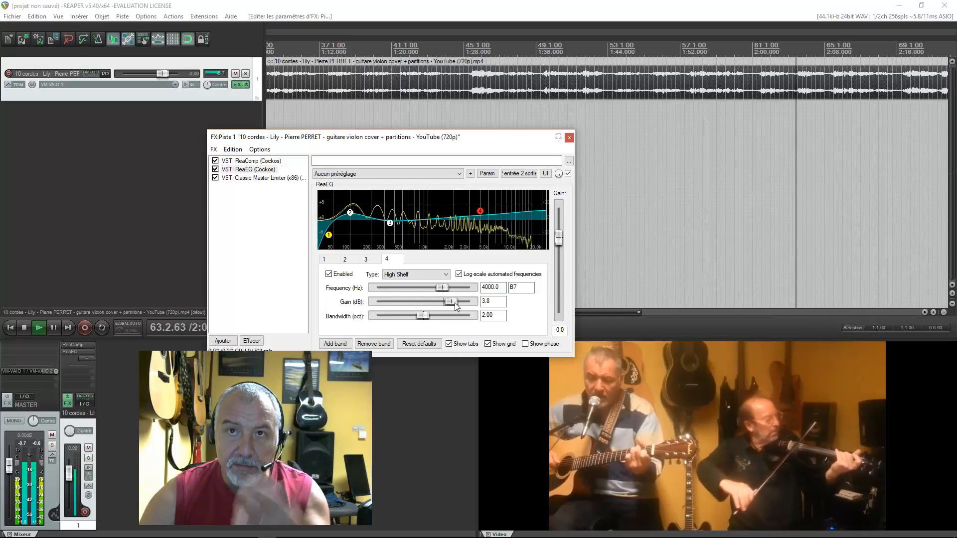
- Set the ReaEQ band 4 high shelf gain to 3.6 dB, then stop playback with Classic Master Limiter displayed
left_click_drag(455, 303, 454, 296)
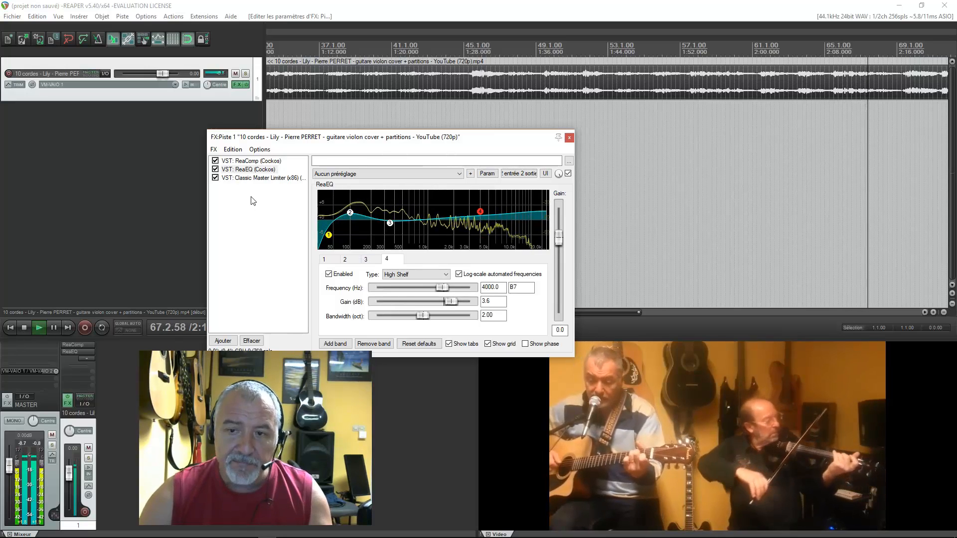
left_click(247, 178)
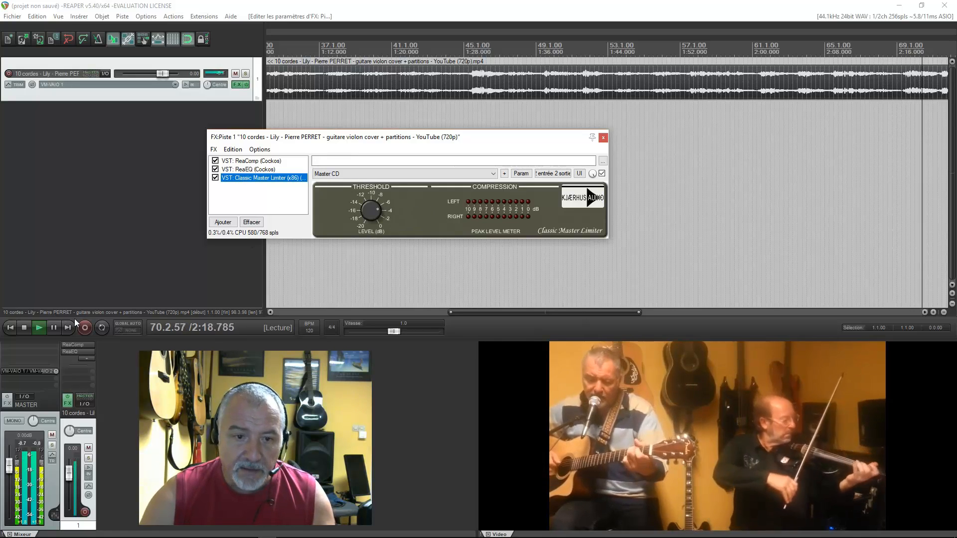
left_click(23, 327)
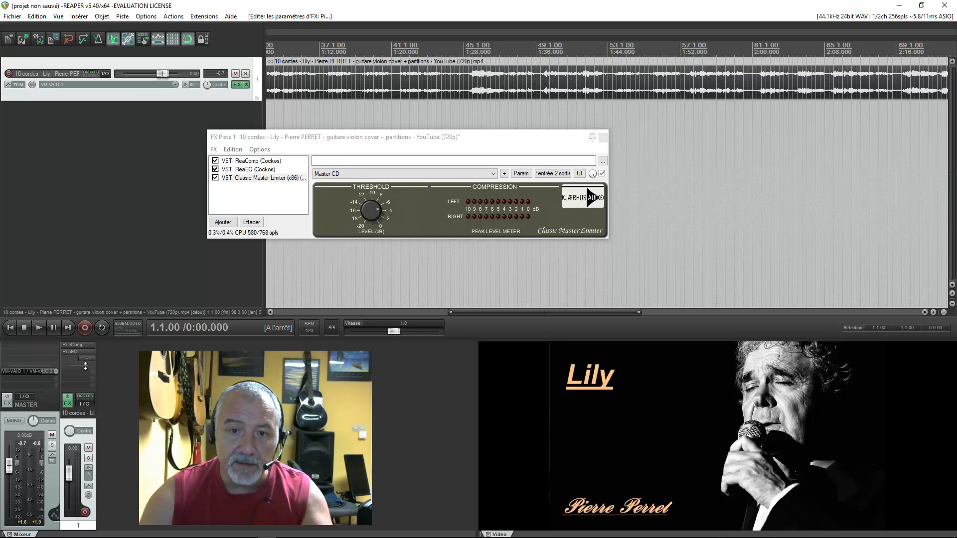
- Play the track from the start, lower the Classic Master Limiter threshold while listening, and stop playback
left_click(39, 327)
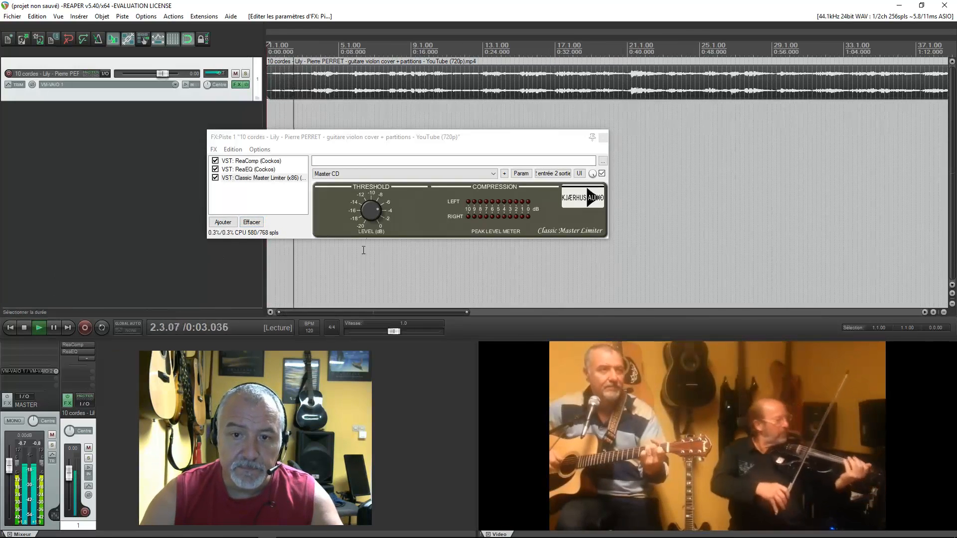
left_click(375, 212)
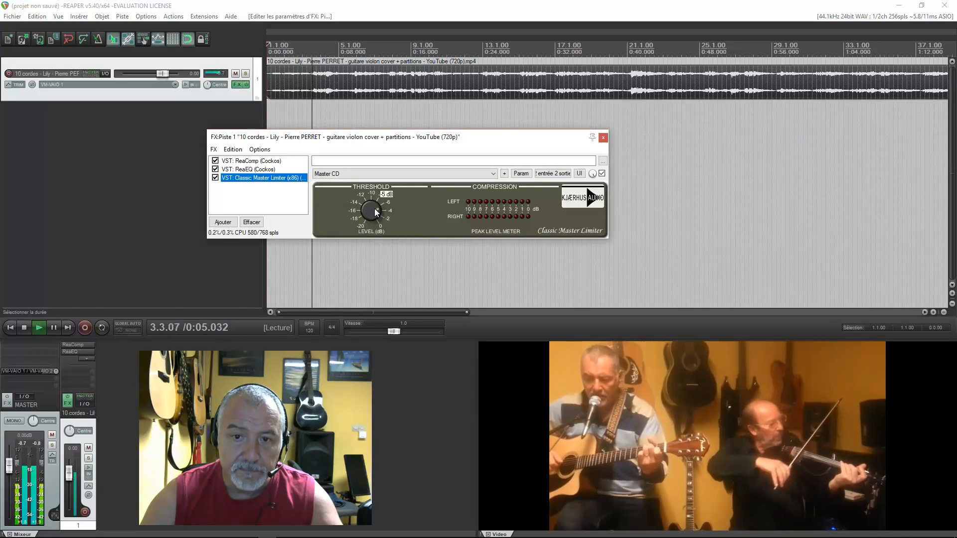
left_click_drag(374, 210, 369, 225)
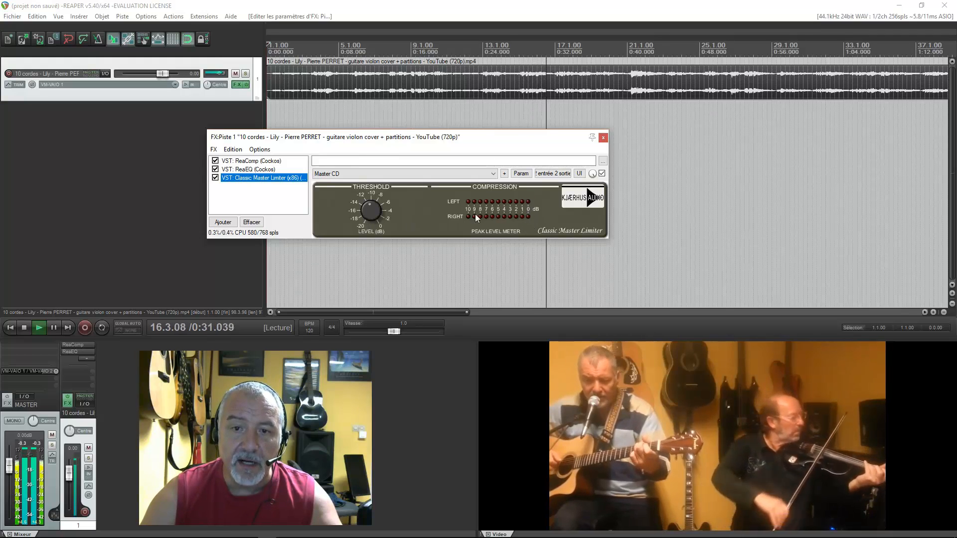
left_click(24, 327)
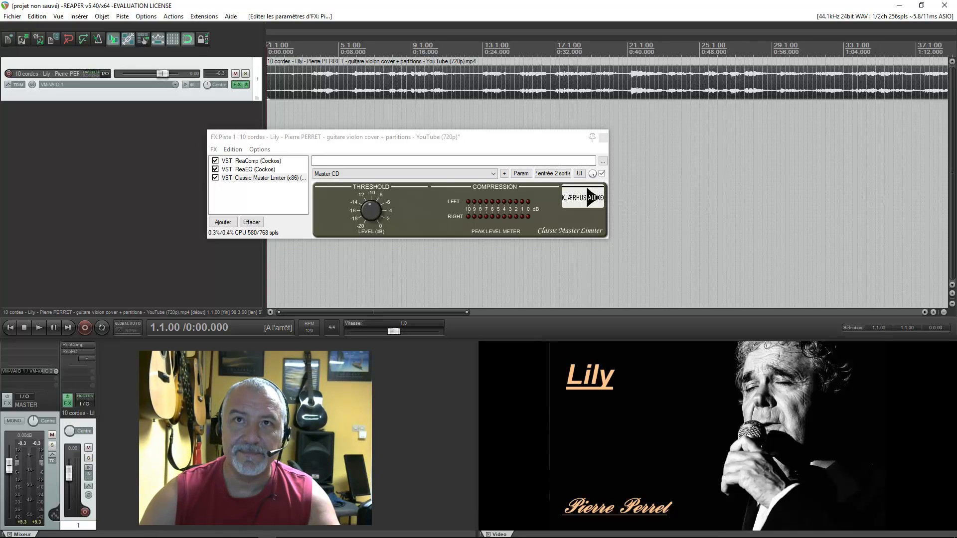
key("alt+Tab")
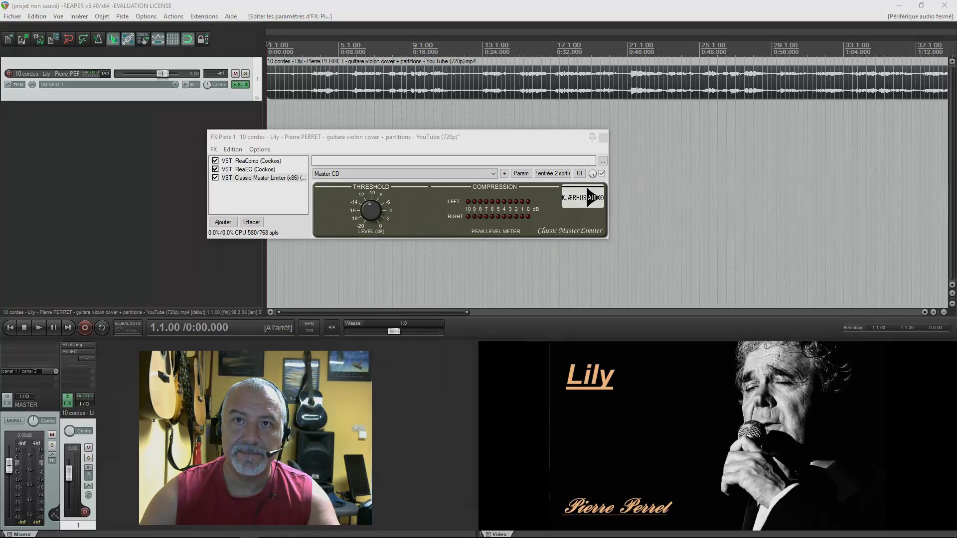